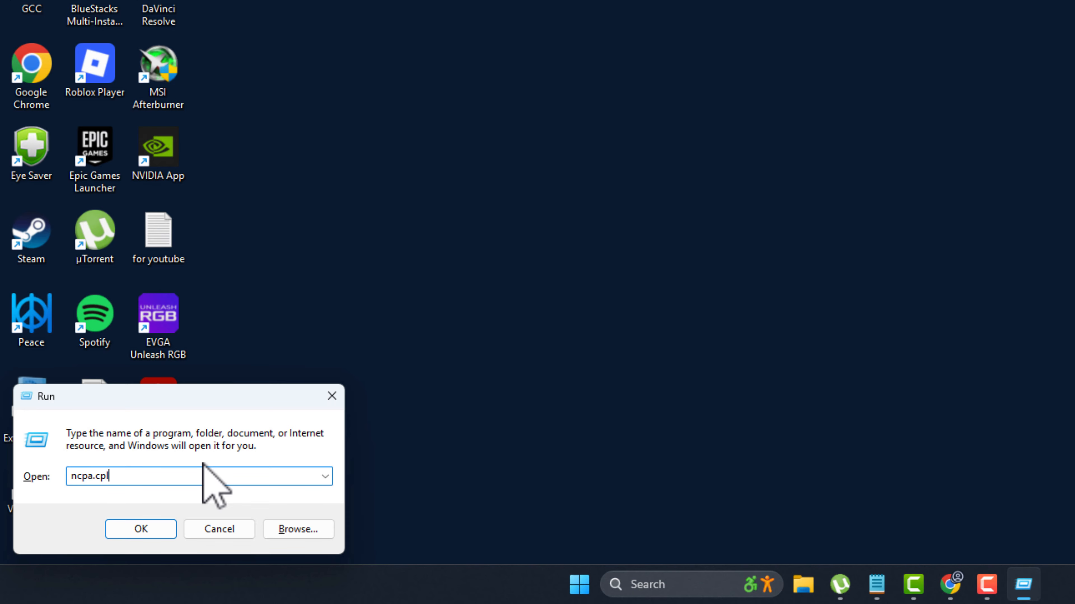
- Open Network Connections with ncpa.cpl and bring up the Ethernet adapter's Internet Protocol Version 4 (TCP/IPv4) properties
click(130, 527)
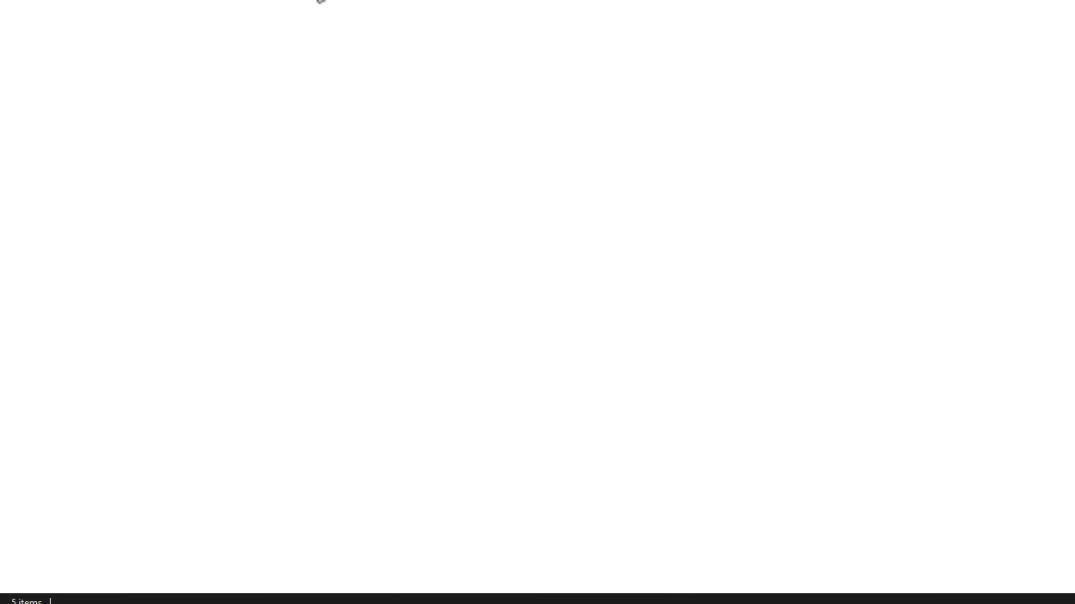
right_click(63, 111)
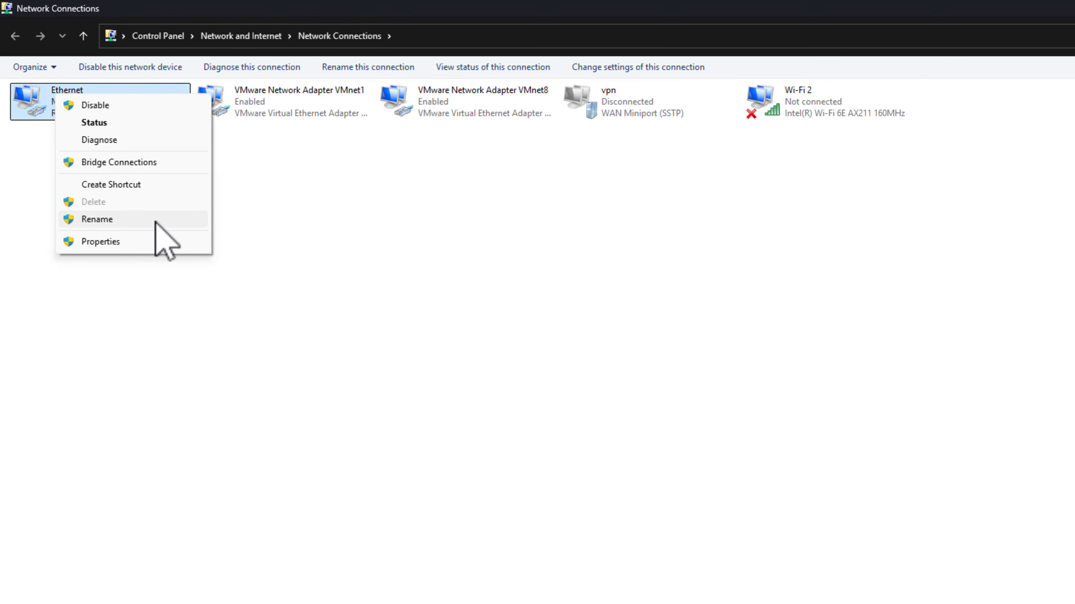
click(127, 243)
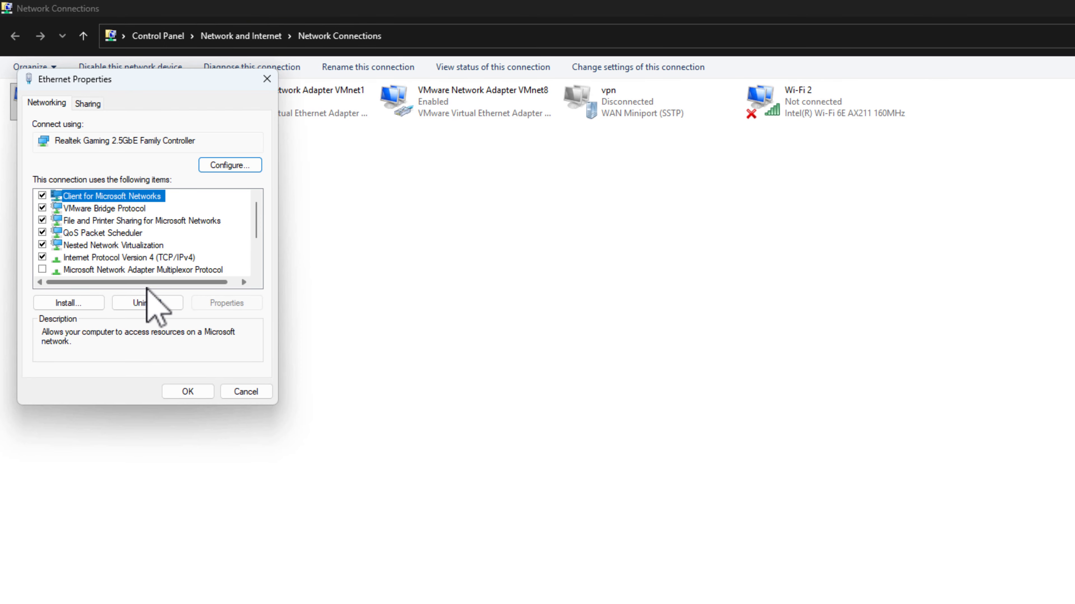
click(110, 258)
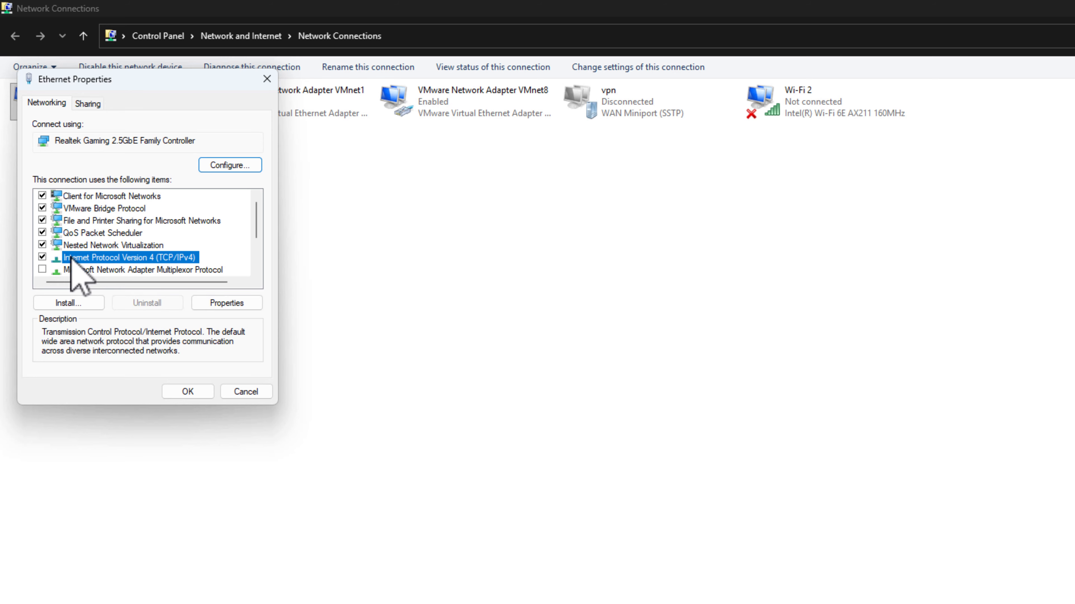
click(228, 303)
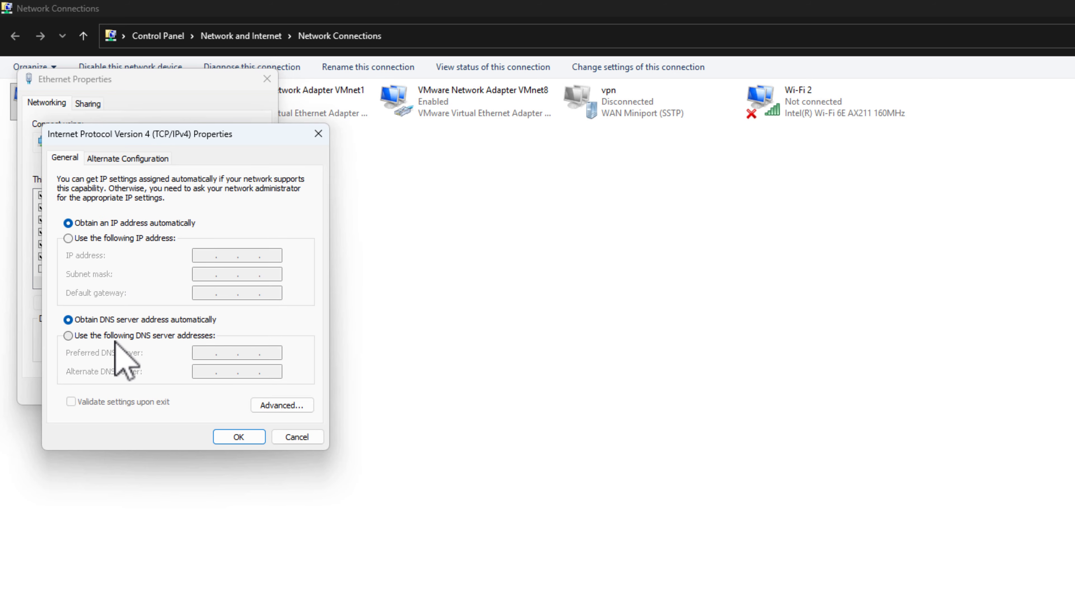
- Enter manual DNS servers for the Ethernet adapter: preferred 1.1.1.1 and alternate 1.0.0.1
click(153, 337)
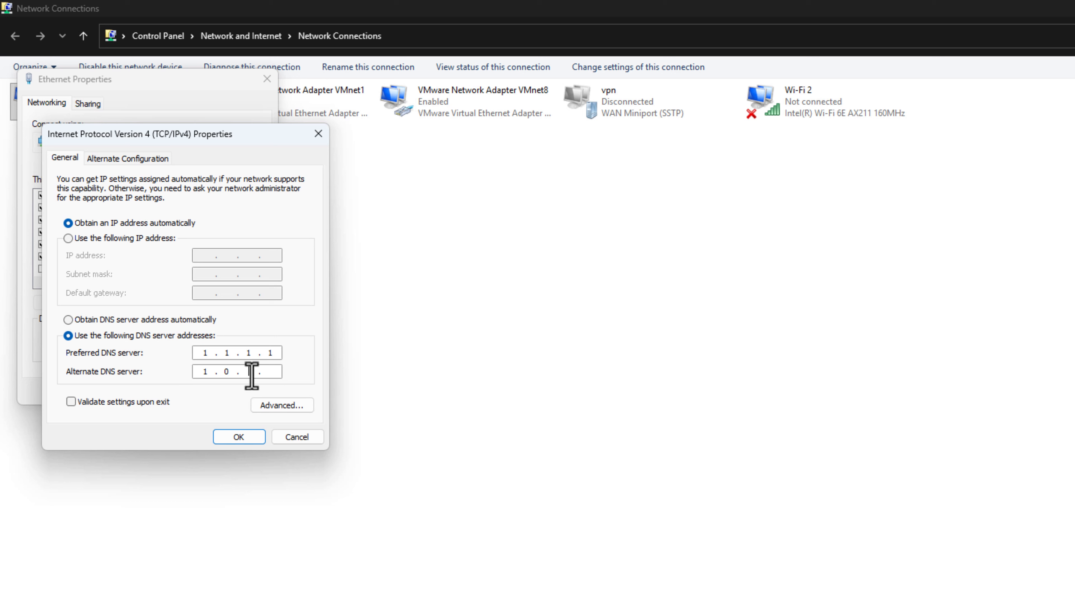
text(1)
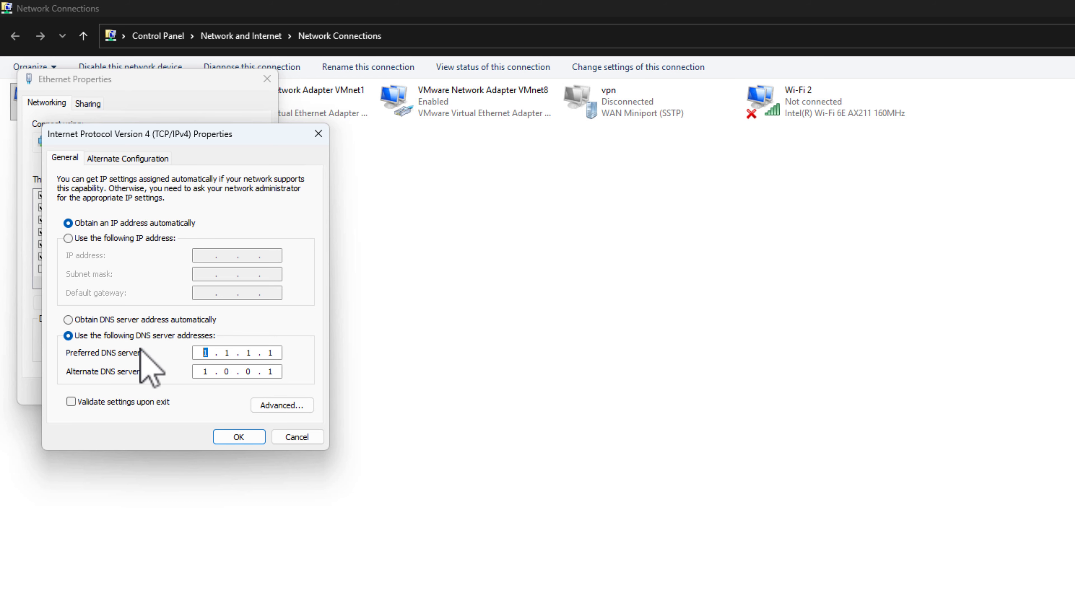
- Set the preferred DNS server to 8.8.8.8 and the alternate to 8.8.4.4, save the settings and close Network Connections
click(122, 320)
click(97, 336)
click(198, 354)
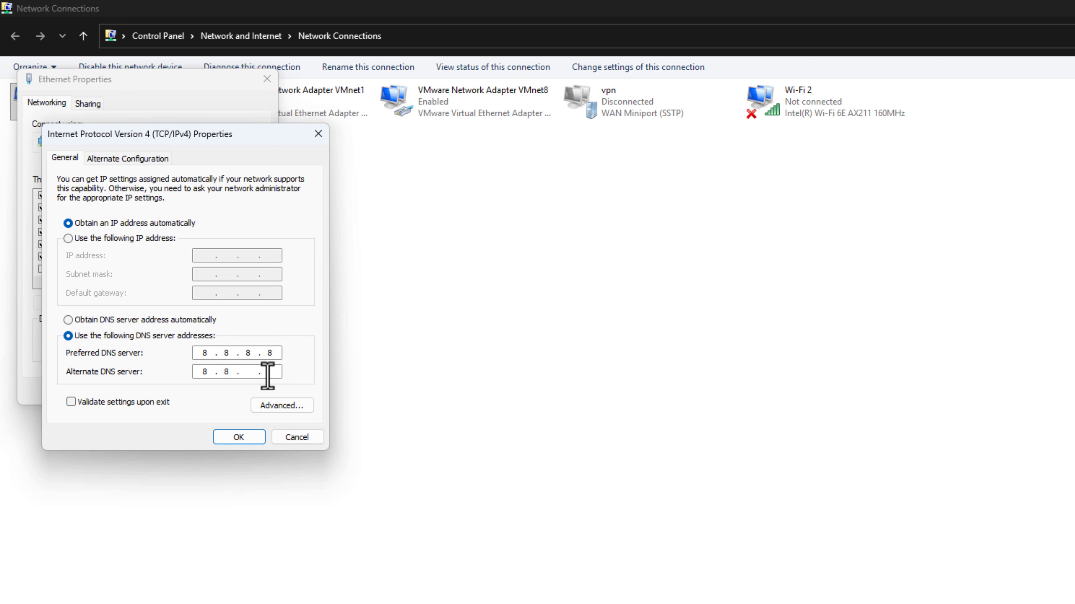
text(4)
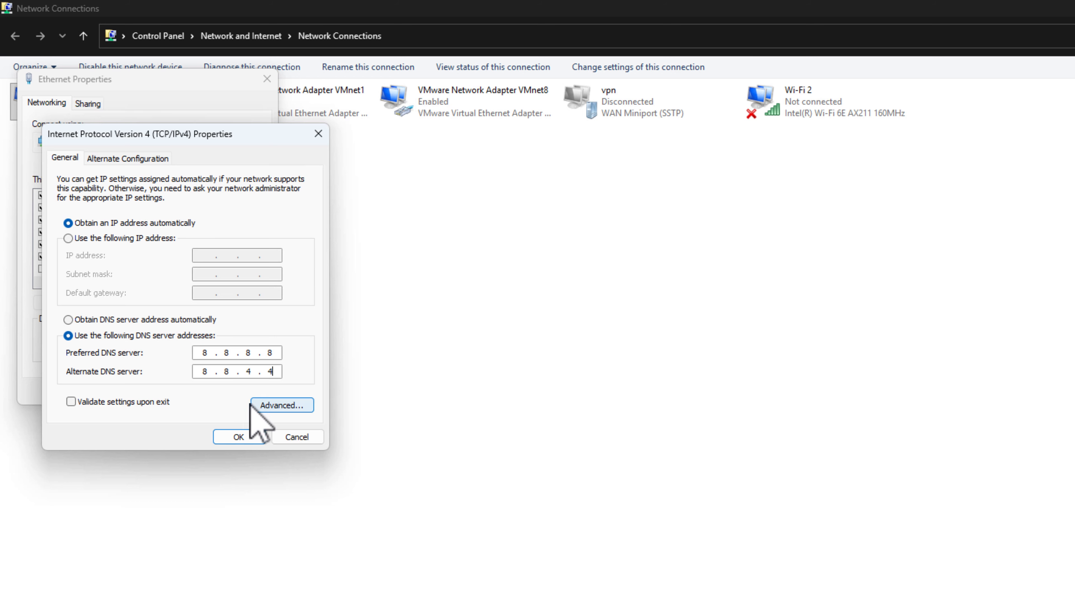
click(239, 437)
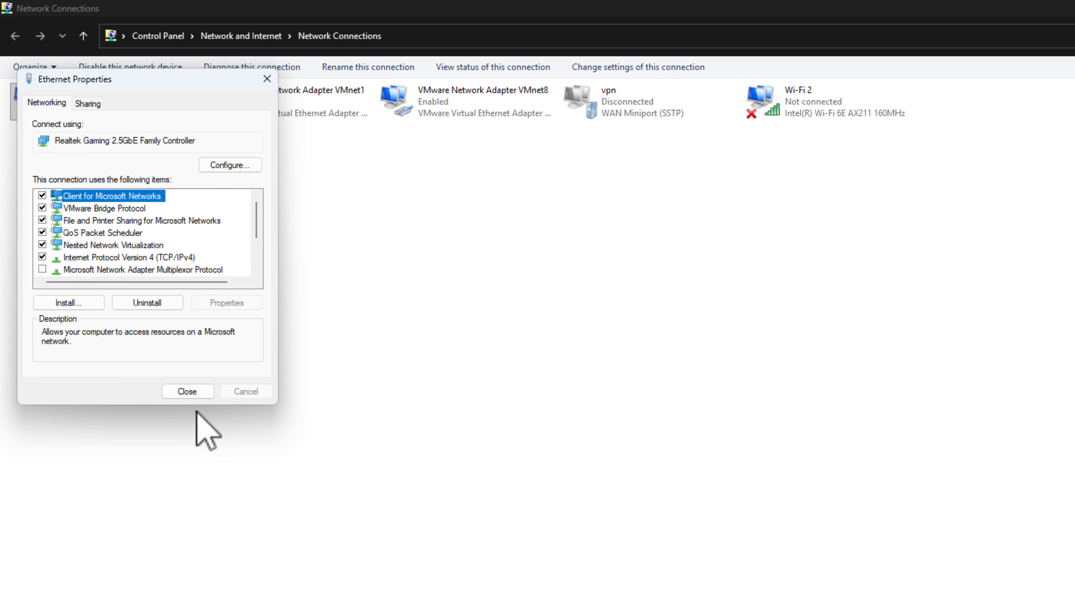
click(184, 390)
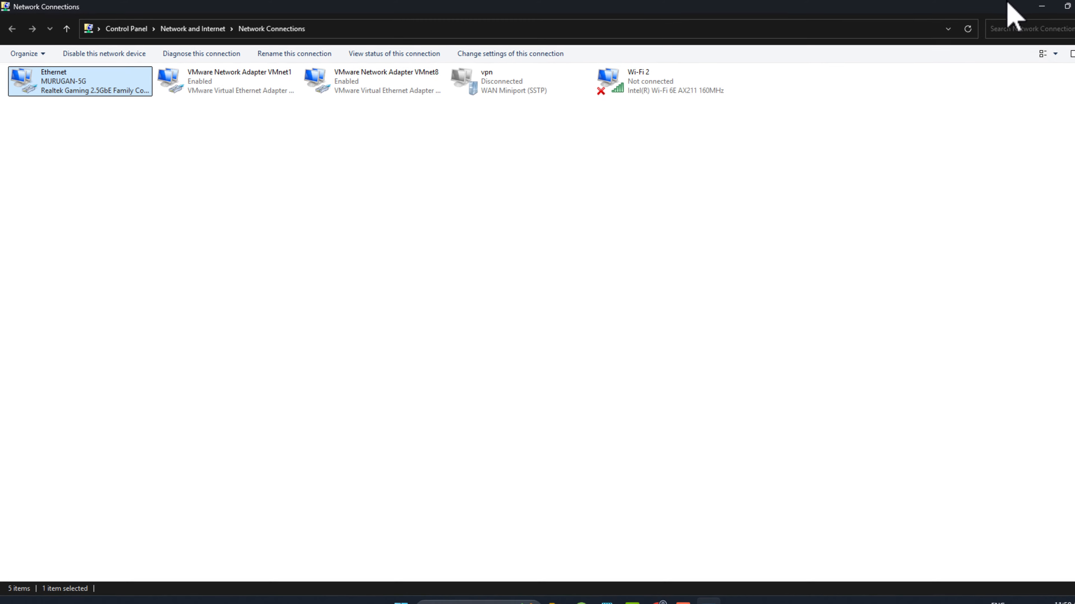
click(1068, 12)
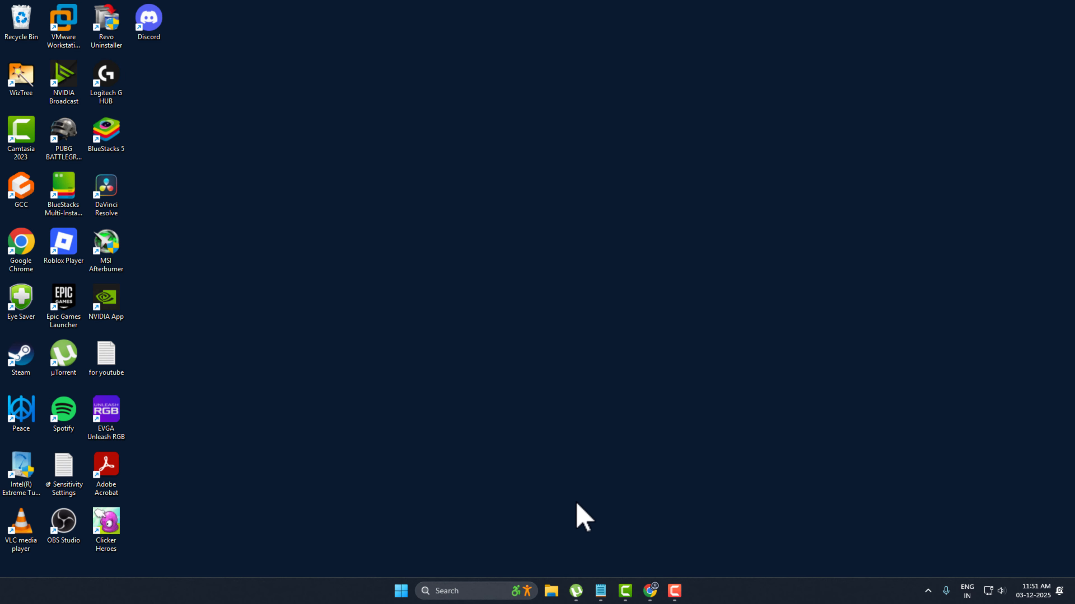
- Open Chrome and copy the google.com/preferences line from for youtube.txt in Notepad
click(650, 592)
click(600, 591)
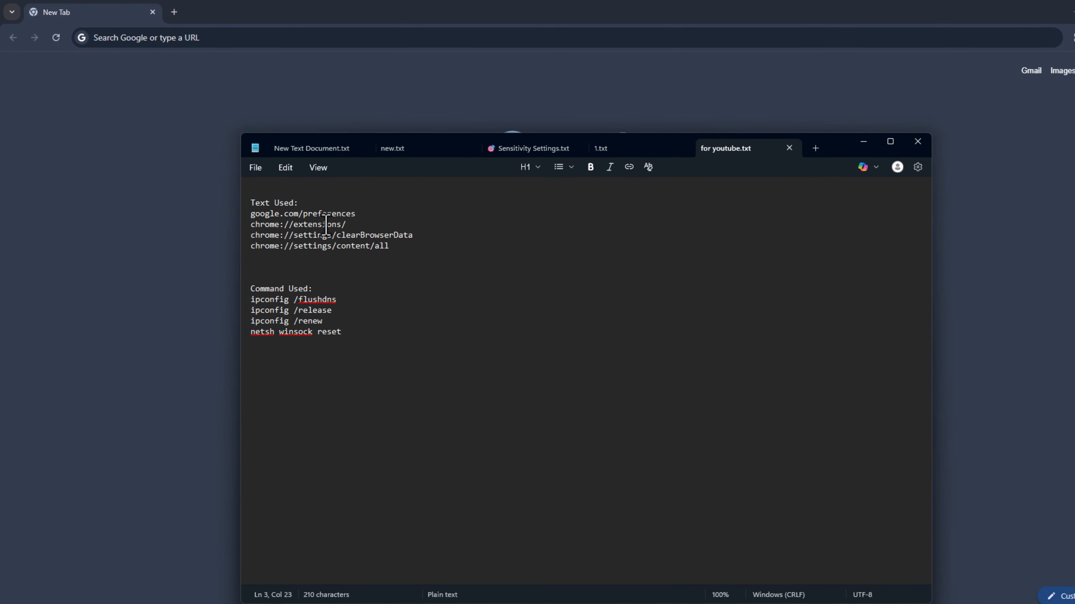
triple_click(281, 205)
right_click(308, 202)
click(388, 232)
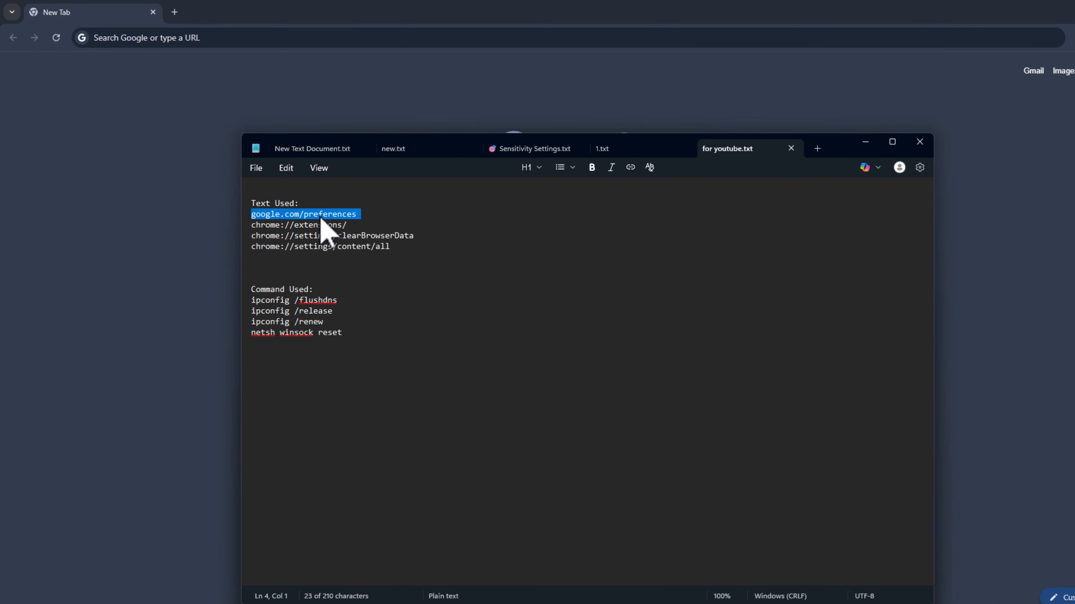
click(864, 142)
- Load google.com/preferences in Chrome and set SafeSearch to Off
click(554, 42)
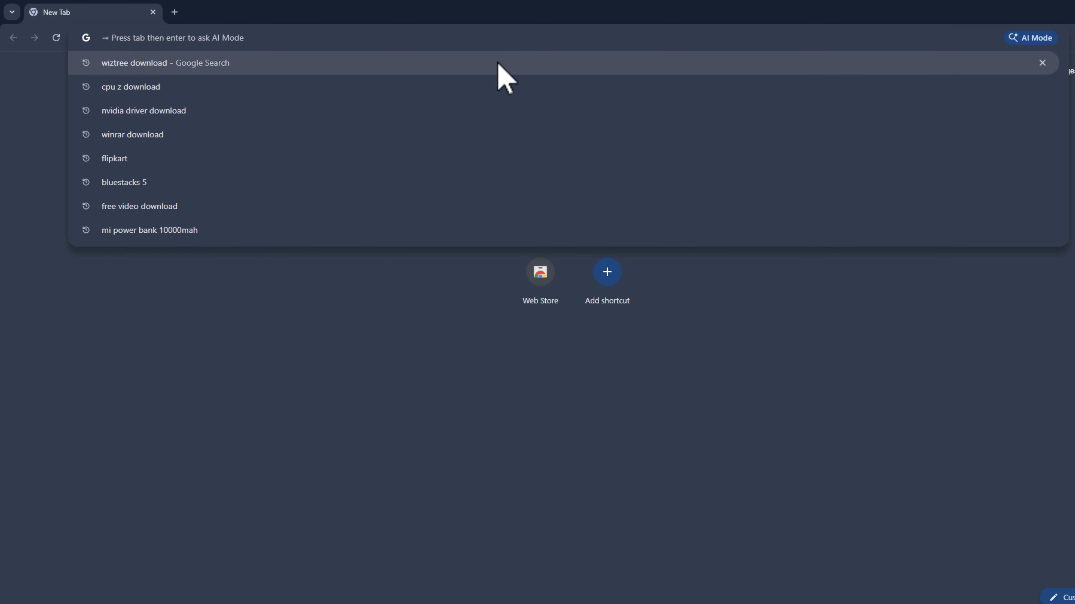
right_click(482, 40)
click(532, 143)
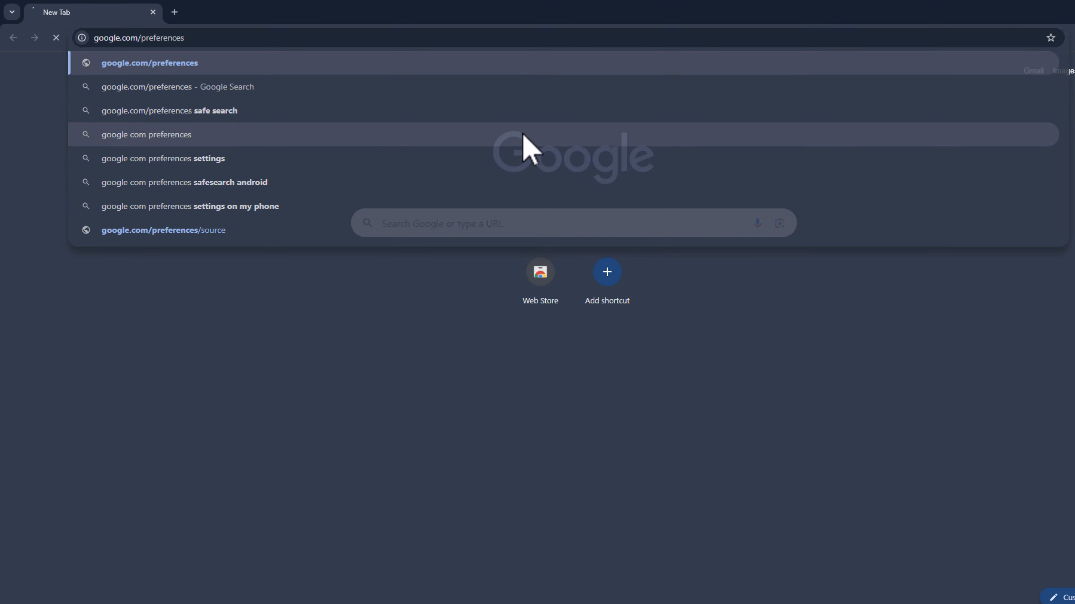
key(Return)
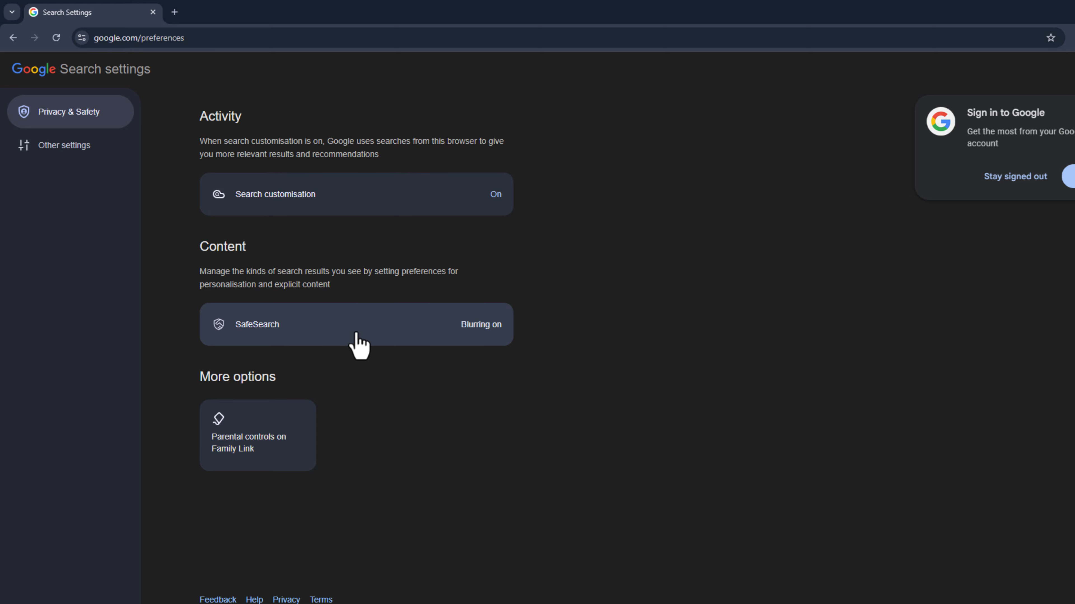
click(356, 338)
click(415, 288)
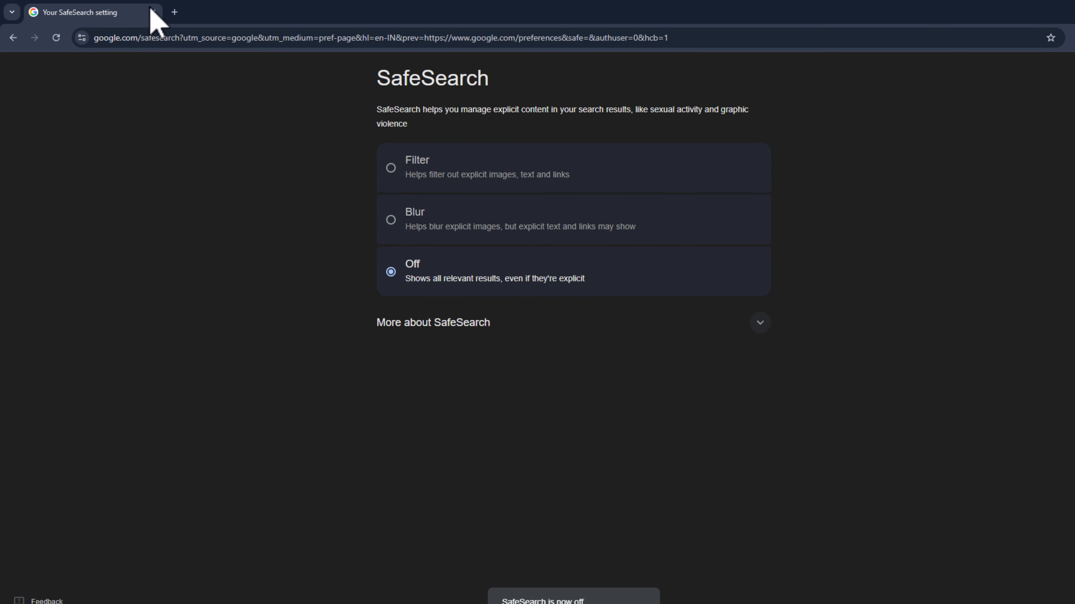
- Open a new Chrome tab and copy the chrome://extensions/ line from for youtube.txt in Notepad
click(174, 11)
click(258, 44)
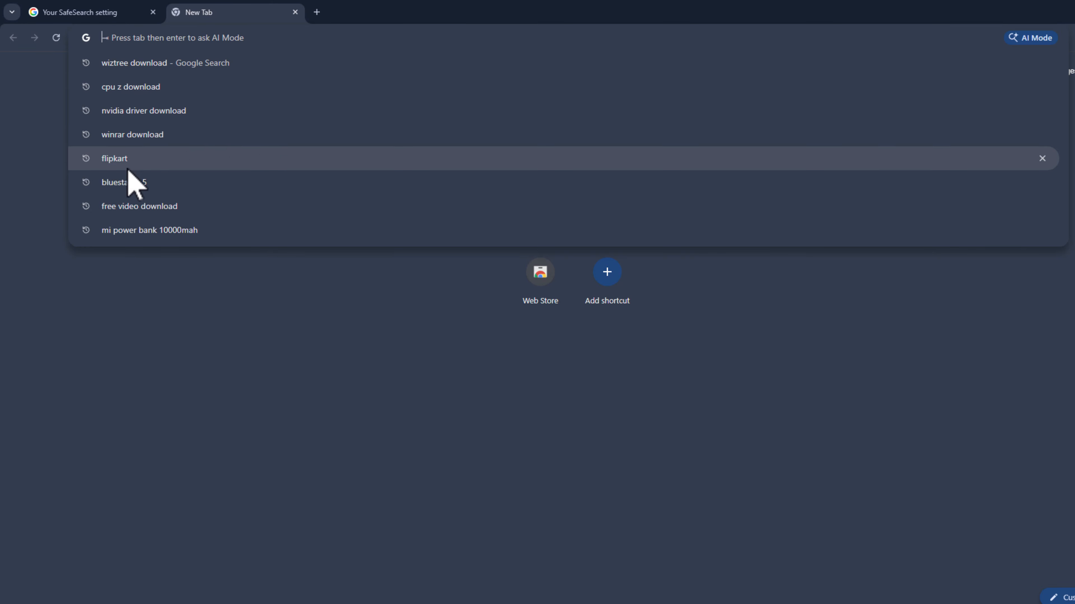
click(168, 312)
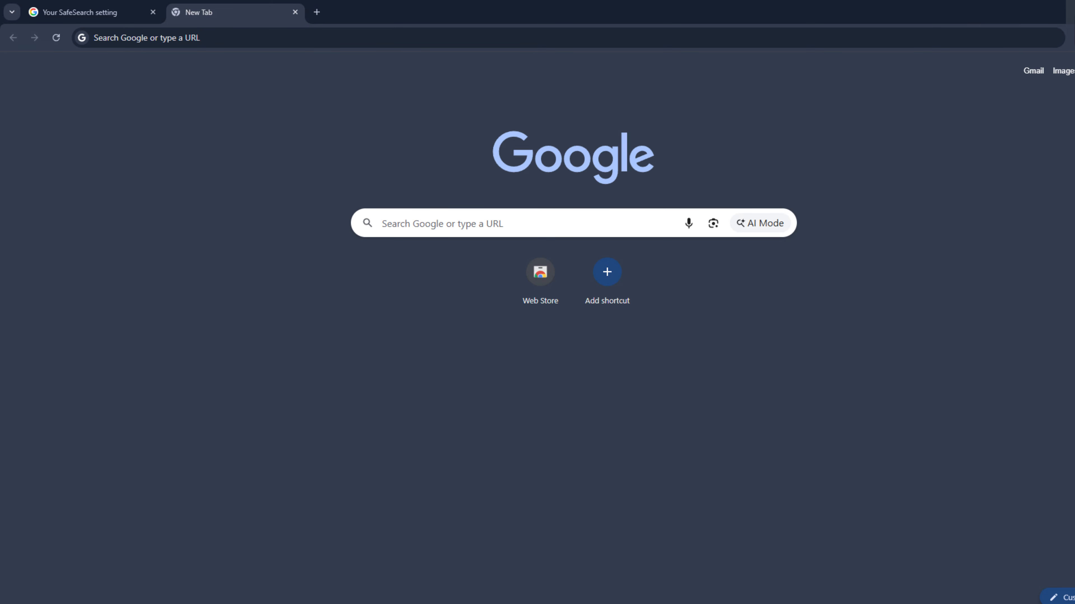
key(ctrl+l)
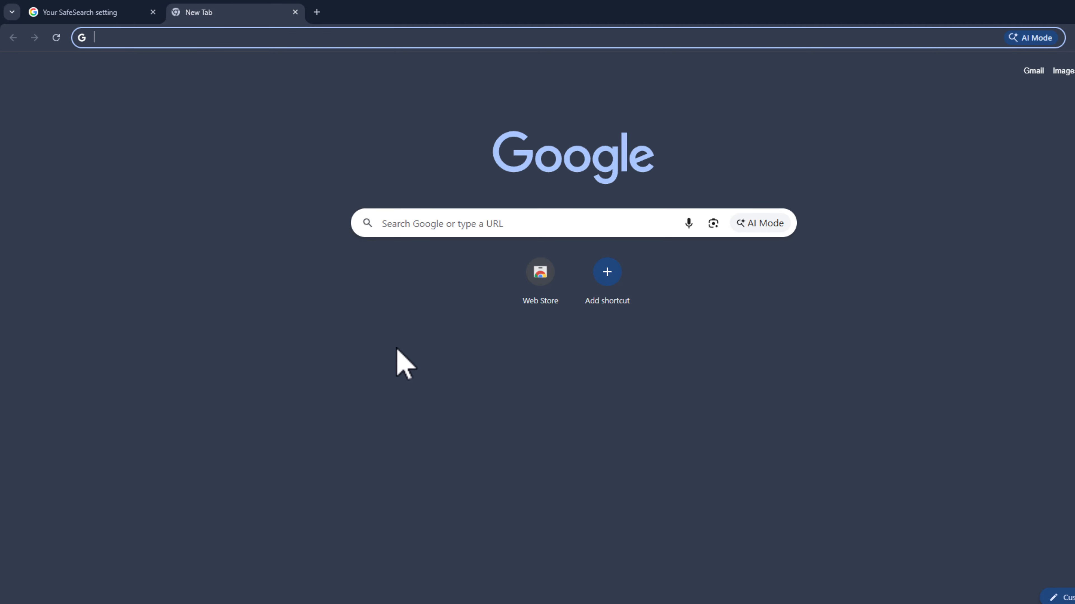
click(698, 603)
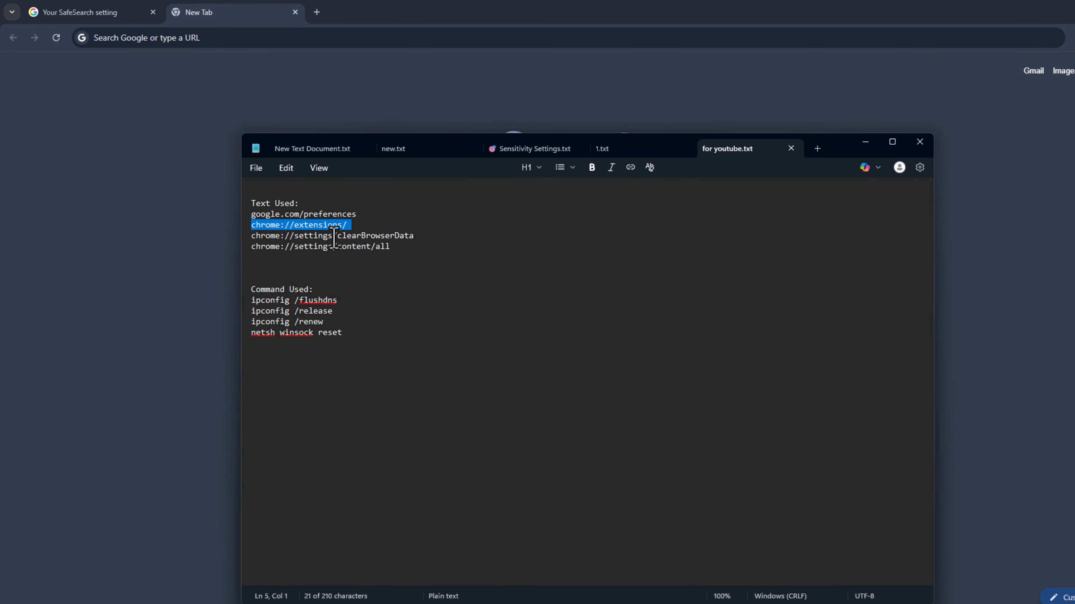
right_click(341, 229)
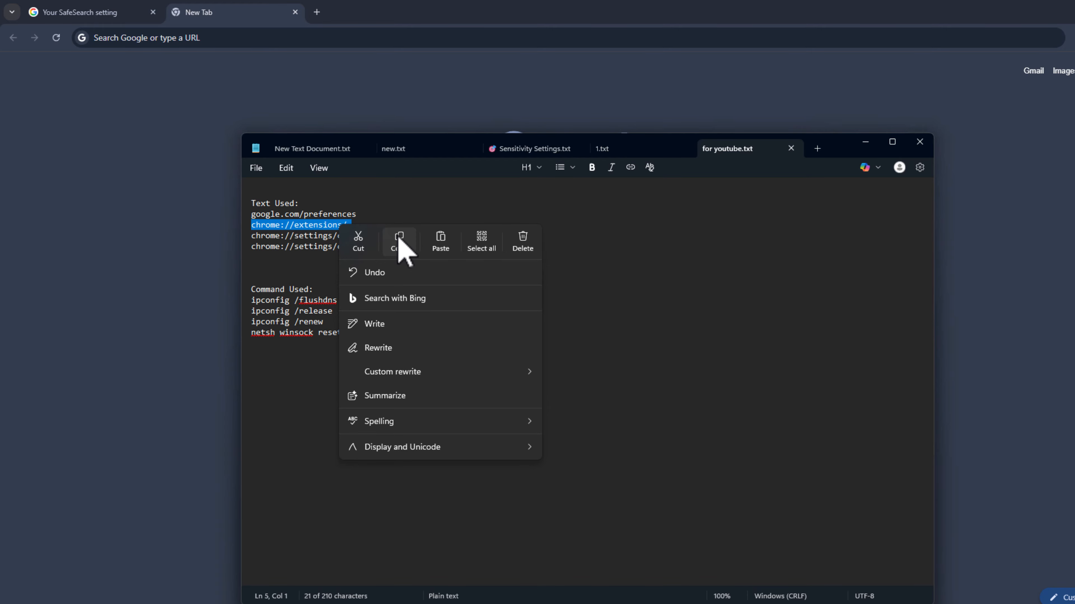
click(400, 242)
click(865, 142)
- Load the copied chrome://extensions address in the new Chrome tab
click(553, 37)
right_click(553, 37)
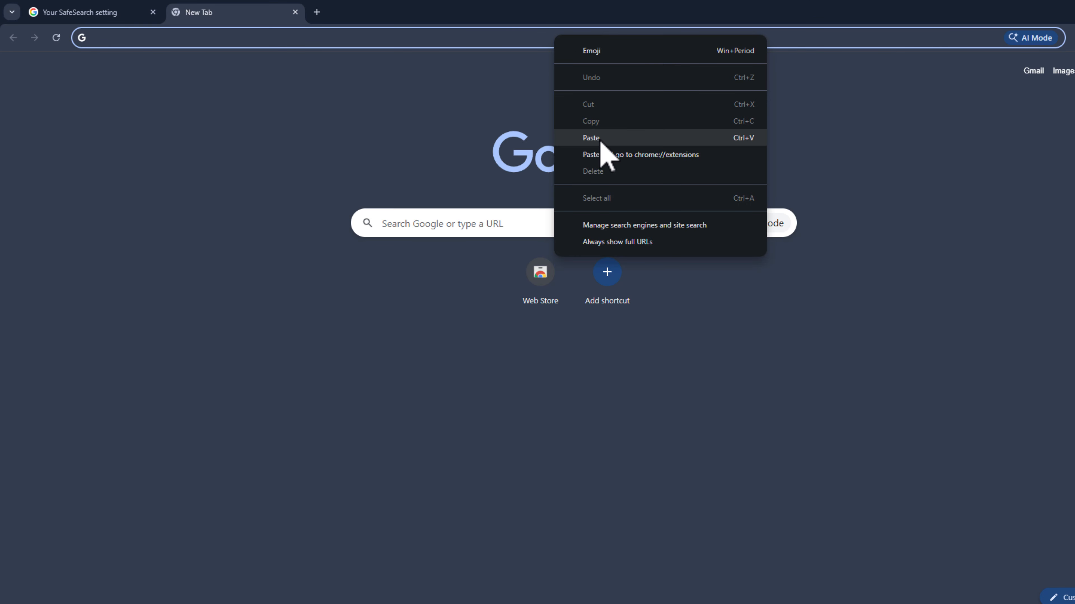
click(600, 139)
key(Return)
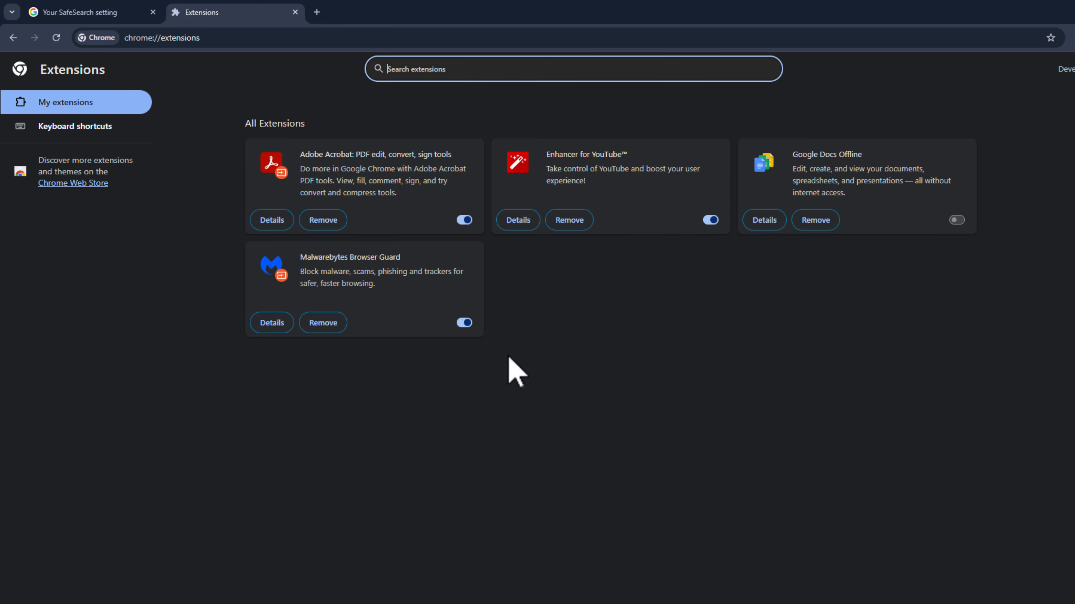
- Disable the Adobe Acrobat, Malwarebytes Browser Guard and Enhancer for YouTube extensions
click(464, 220)
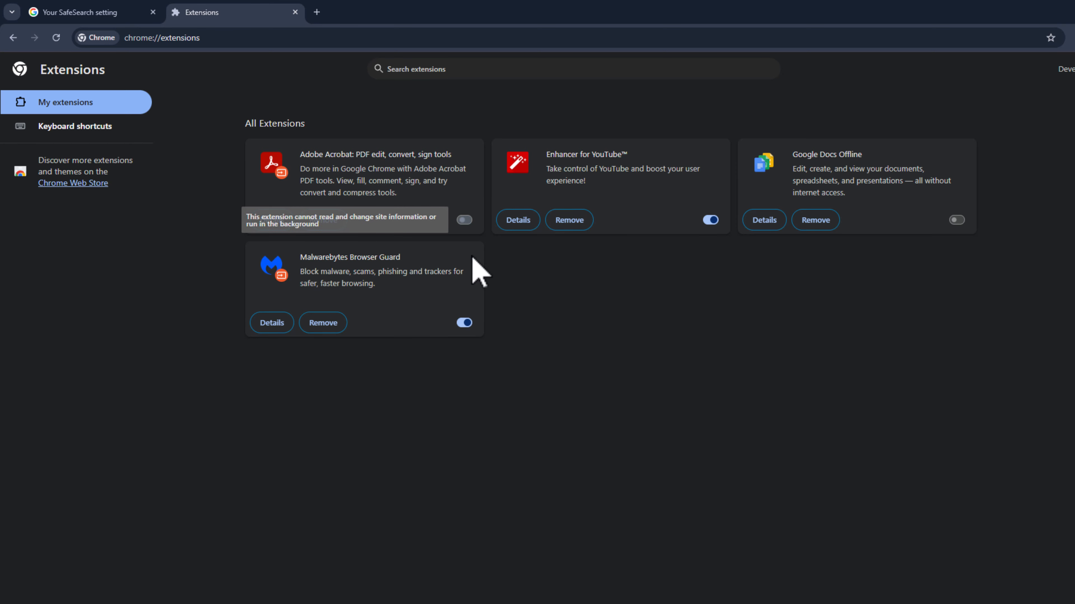
click(464, 323)
click(710, 220)
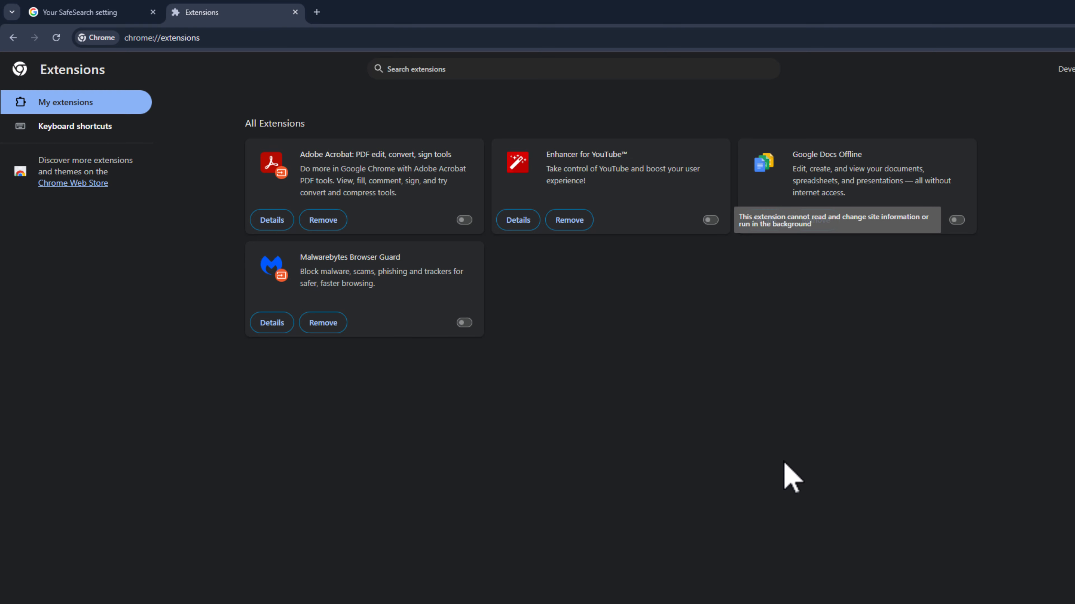
- Open another Chrome tab and copy the chrome://settings/clearBrowserData line from for youtube.txt in Notepad
click(317, 11)
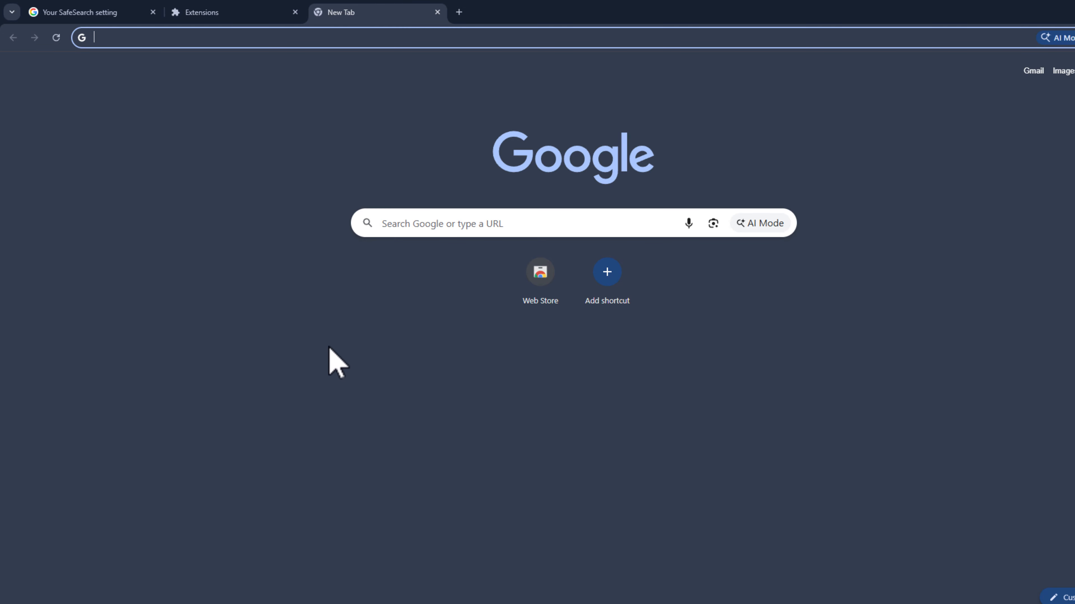
key(alt+Tab)
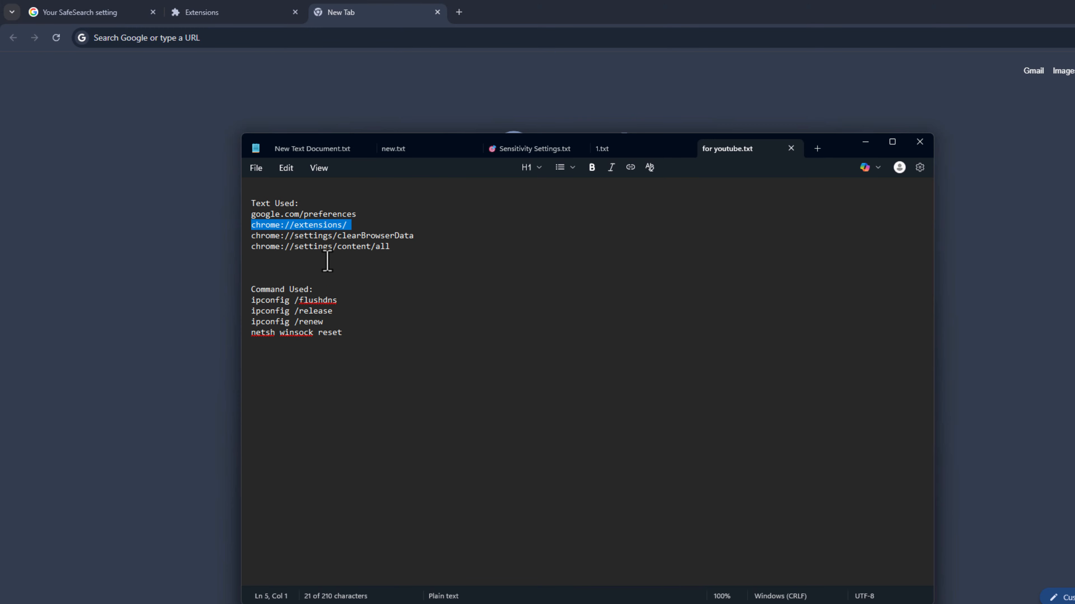
triple_click(326, 237)
right_click(331, 240)
click(353, 253)
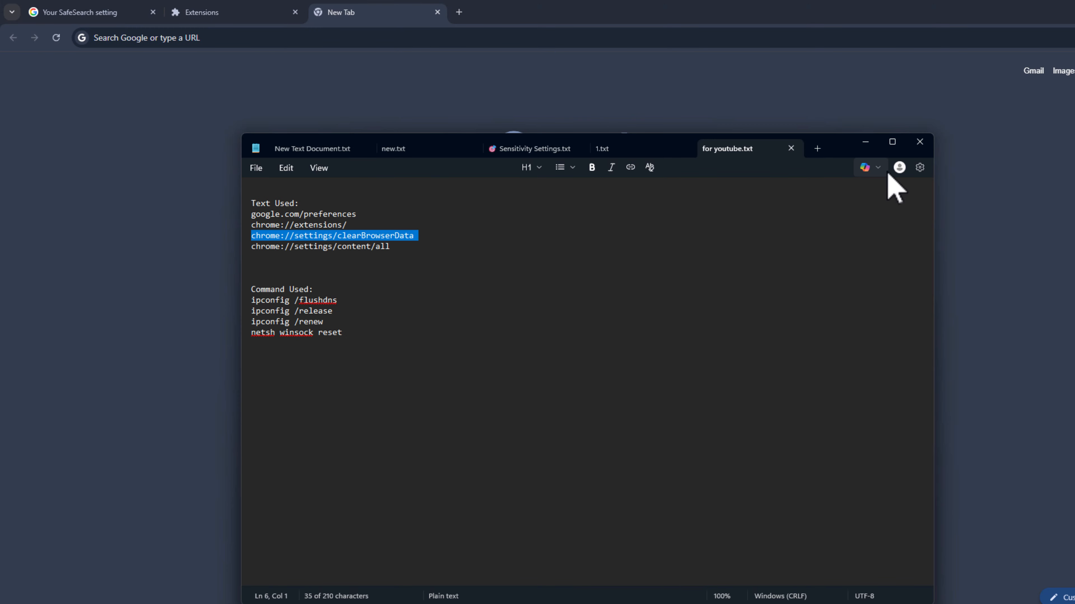
- Return to Chrome and load the copied chrome://settings/clearBrowserData address in the new tab
key(alt+Tab)
right_click(588, 38)
click(628, 142)
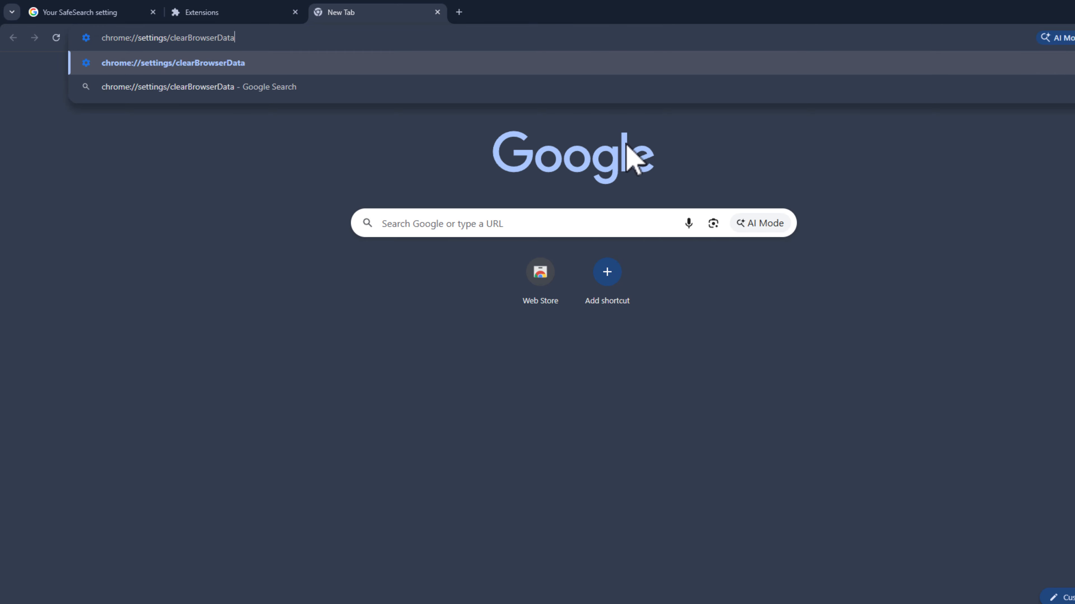
key(Return)
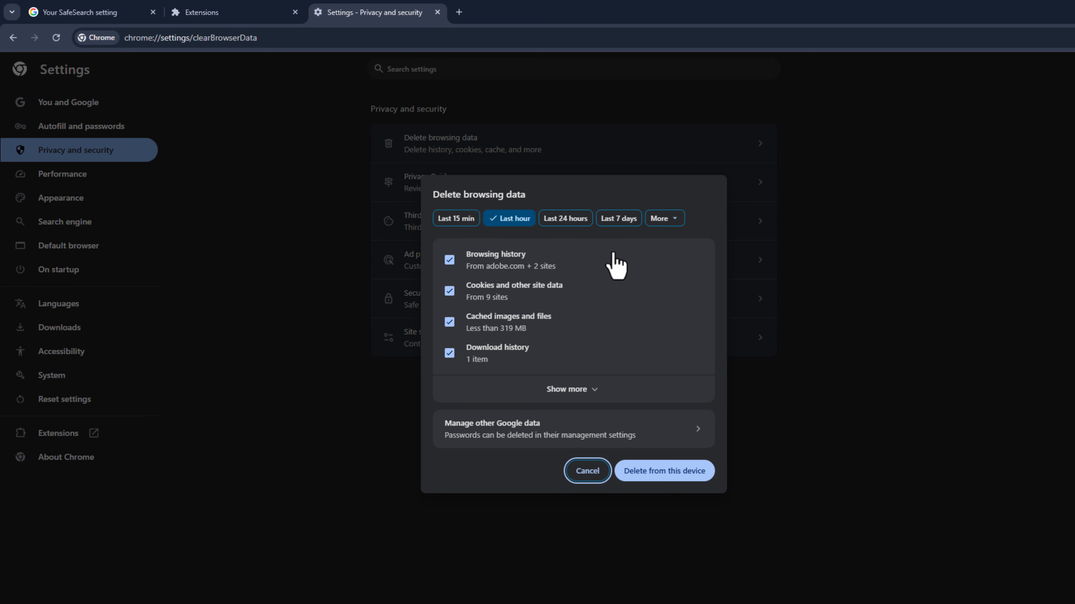
- Set the browsing data deletion range to All time and also include Autofill form data, Site settings and Hosted app data
click(668, 219)
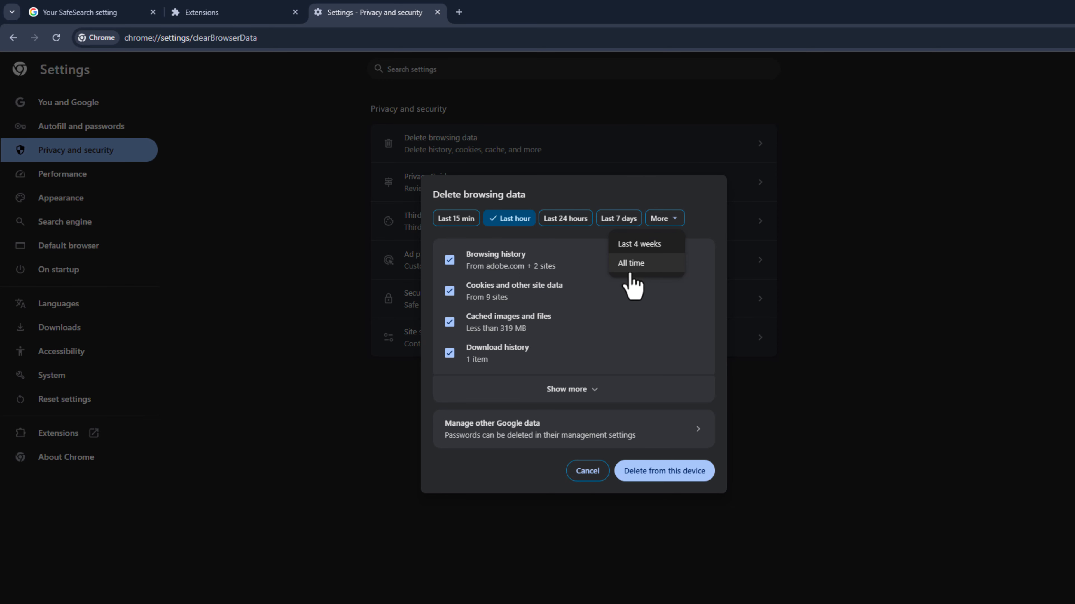
click(642, 271)
click(519, 390)
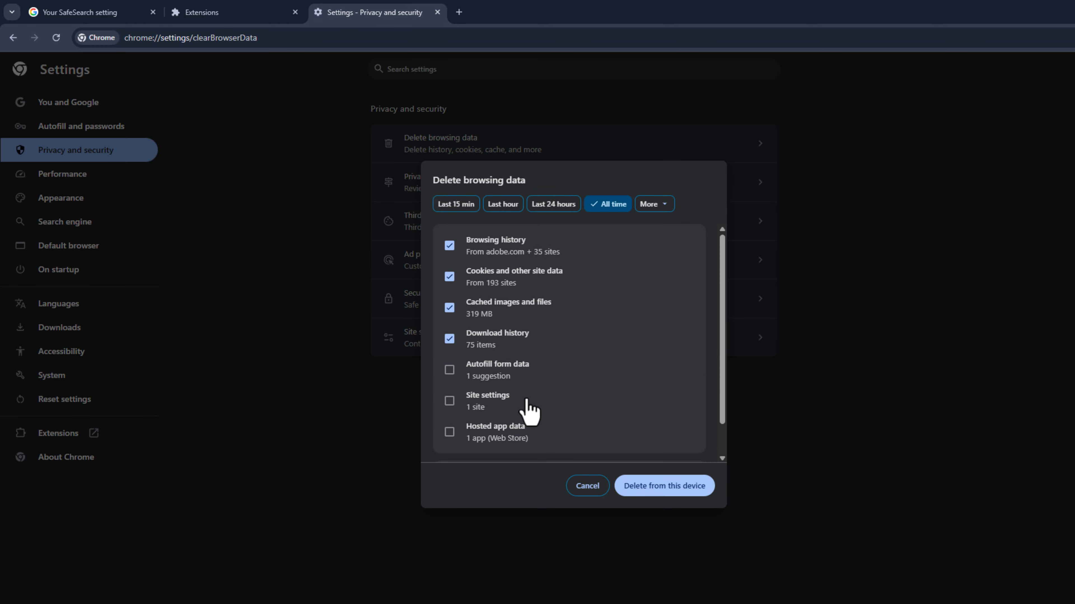
click(449, 370)
click(449, 400)
click(450, 432)
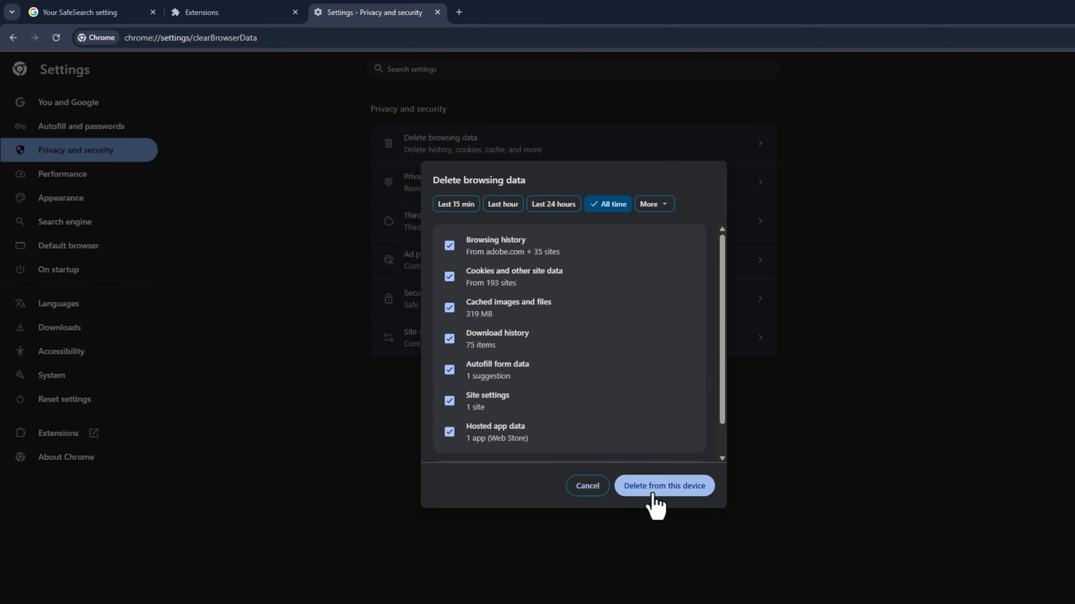
- Delete the selected browsing data from this device and copy the chrome://settings/content/all line from for youtube.txt in Notepad
click(683, 494)
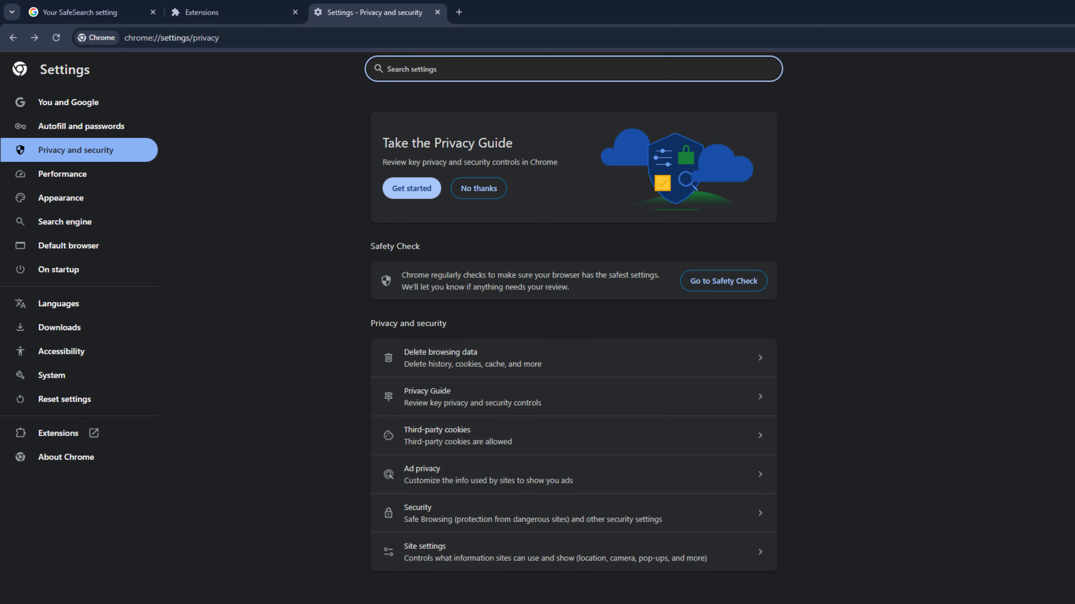
key(alt+Tab)
triple_click(348, 247)
right_click(348, 245)
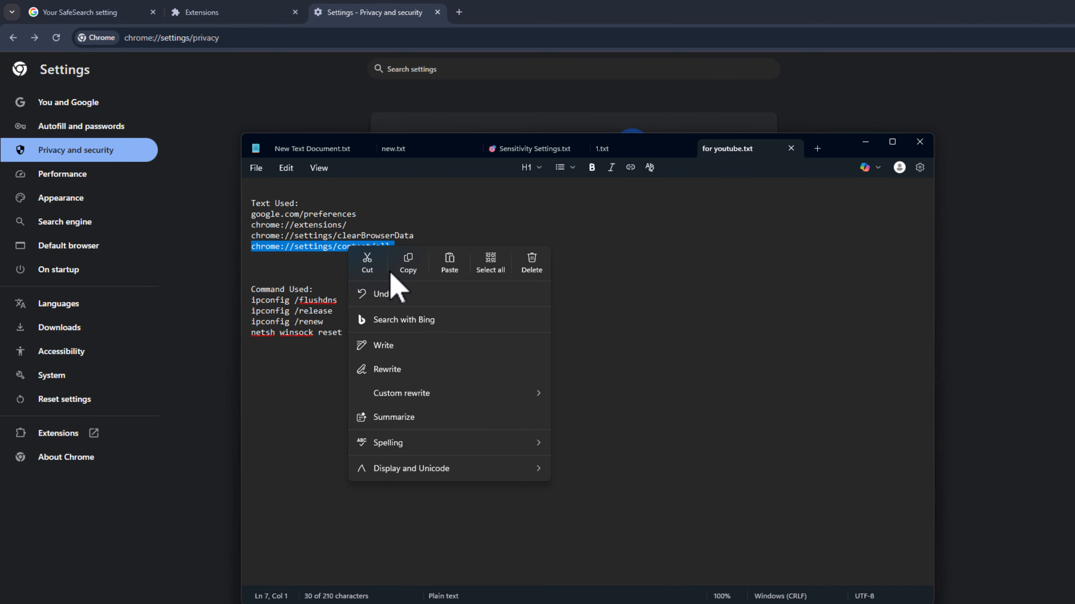
click(403, 260)
- Return to Chrome and load the copied chrome://settings/content/all address in the current tab
click(865, 141)
click(480, 37)
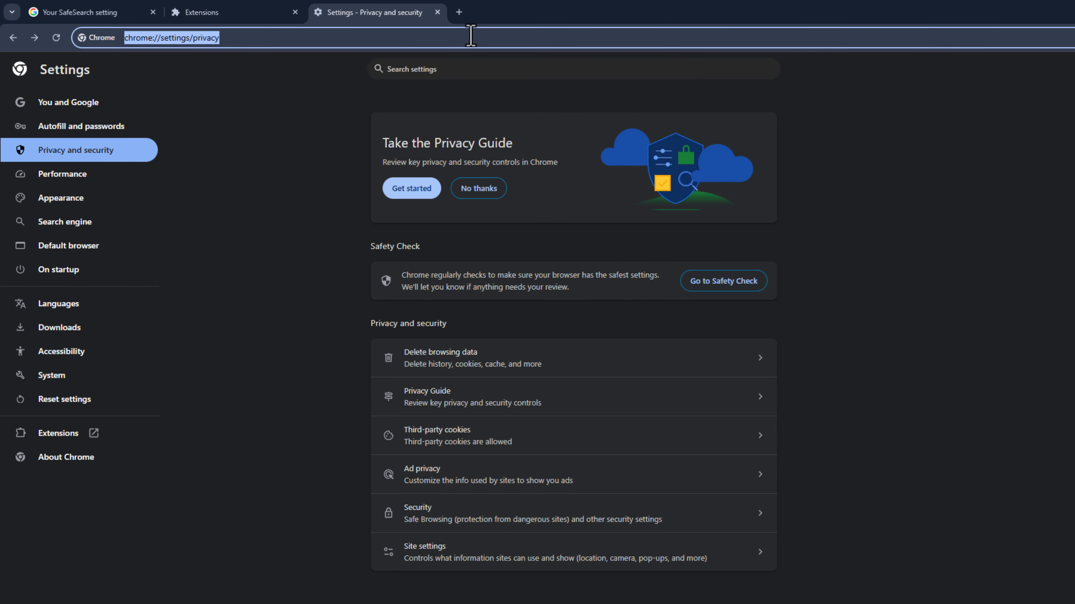
right_click(480, 37)
click(524, 140)
key(Return)
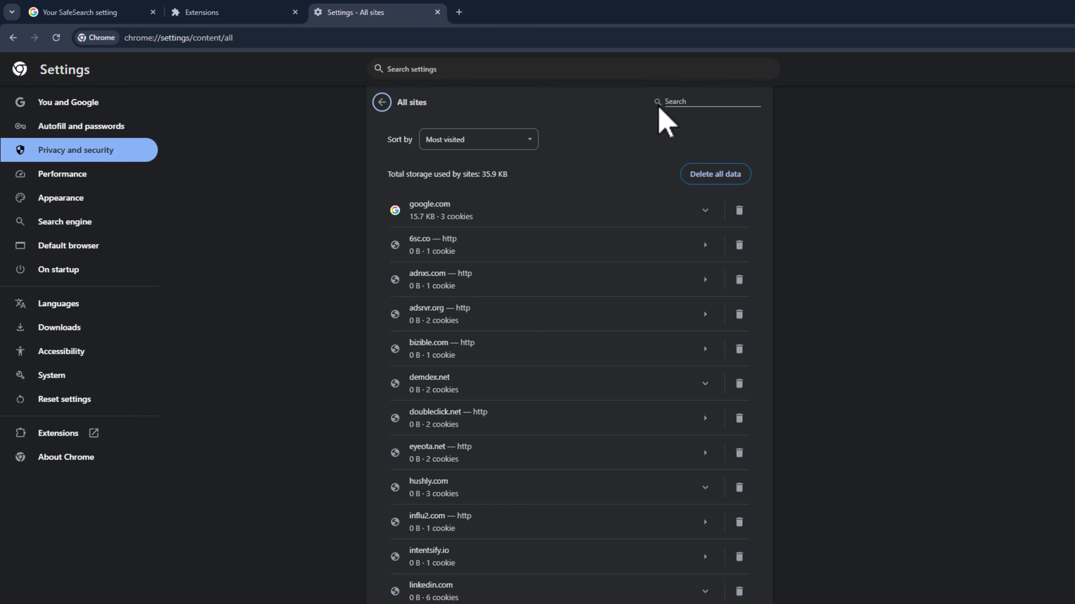
- Filter the All sites list by nvi and delete the stored data of nvidia.com
click(702, 104)
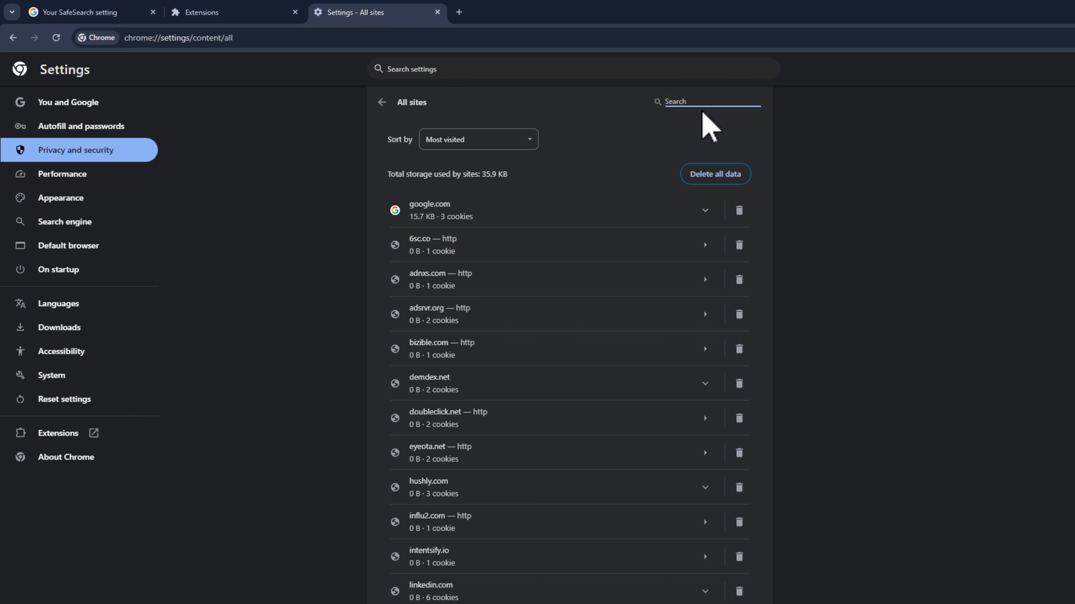
text(nvi)
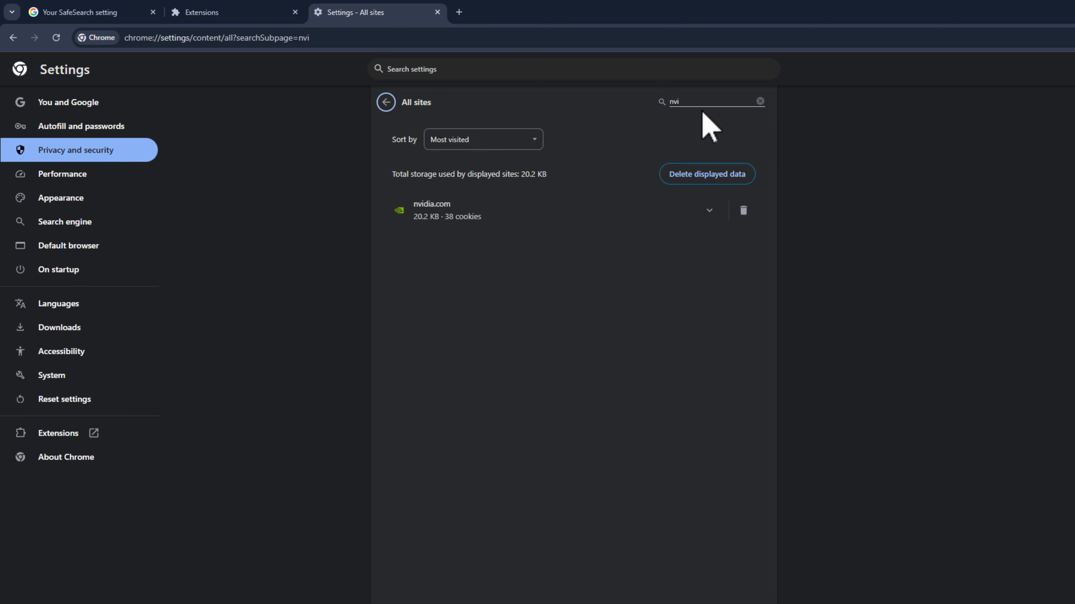
click(743, 211)
click(696, 367)
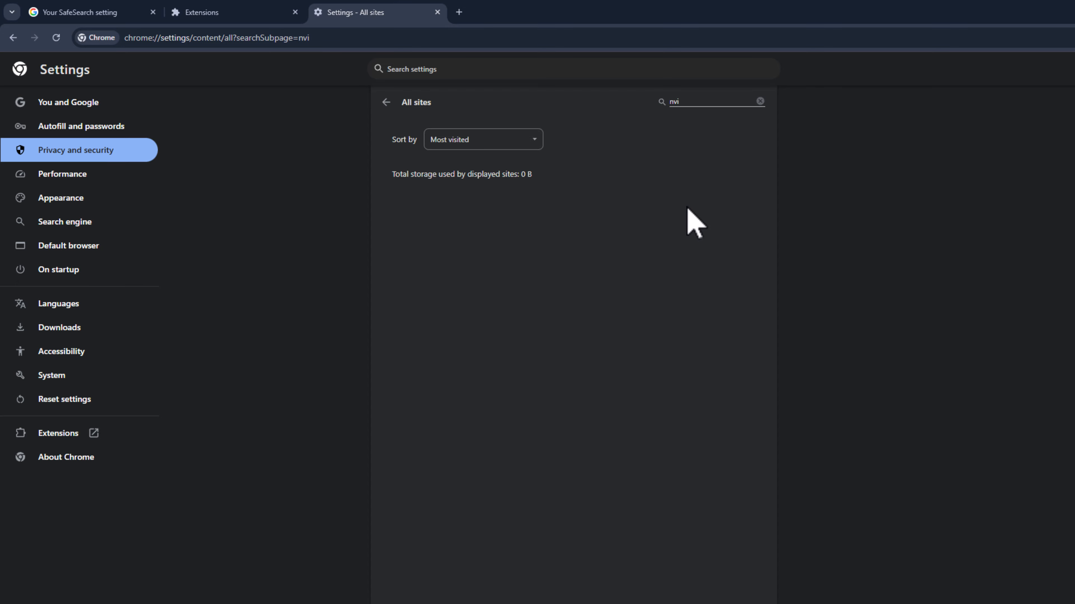
- Leave Chrome minimized on a new tab and launch Command Prompt as administrator
click(458, 12)
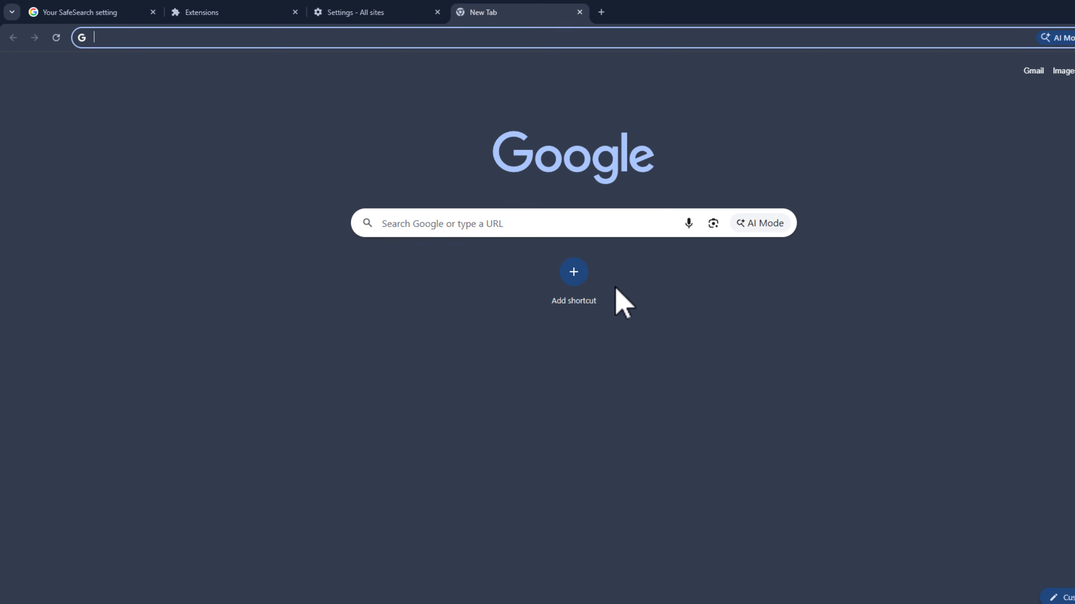
click(1058, 12)
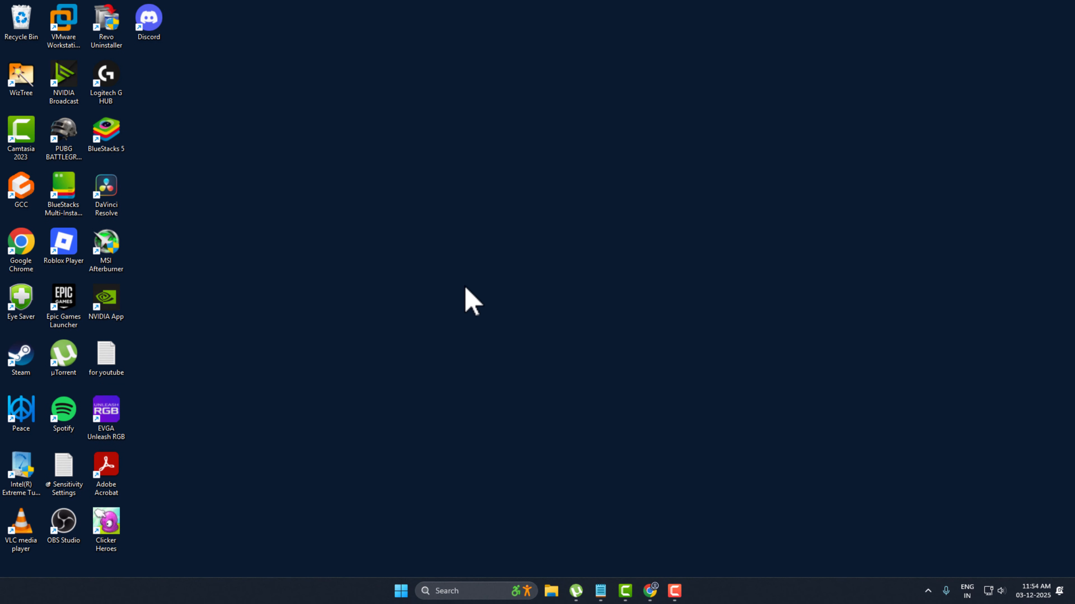
click(479, 587)
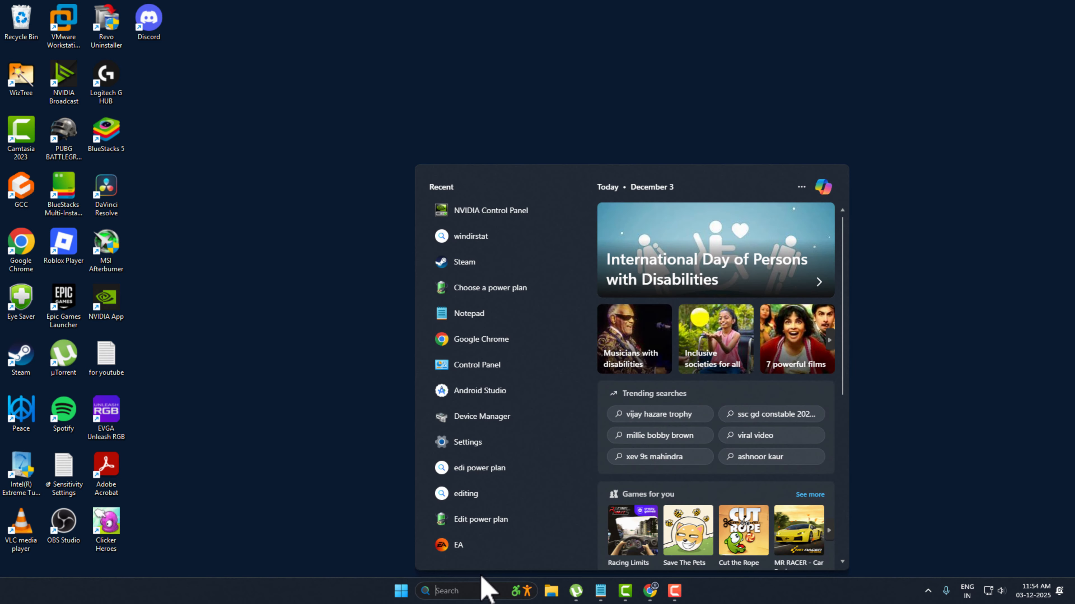
text(cmd)
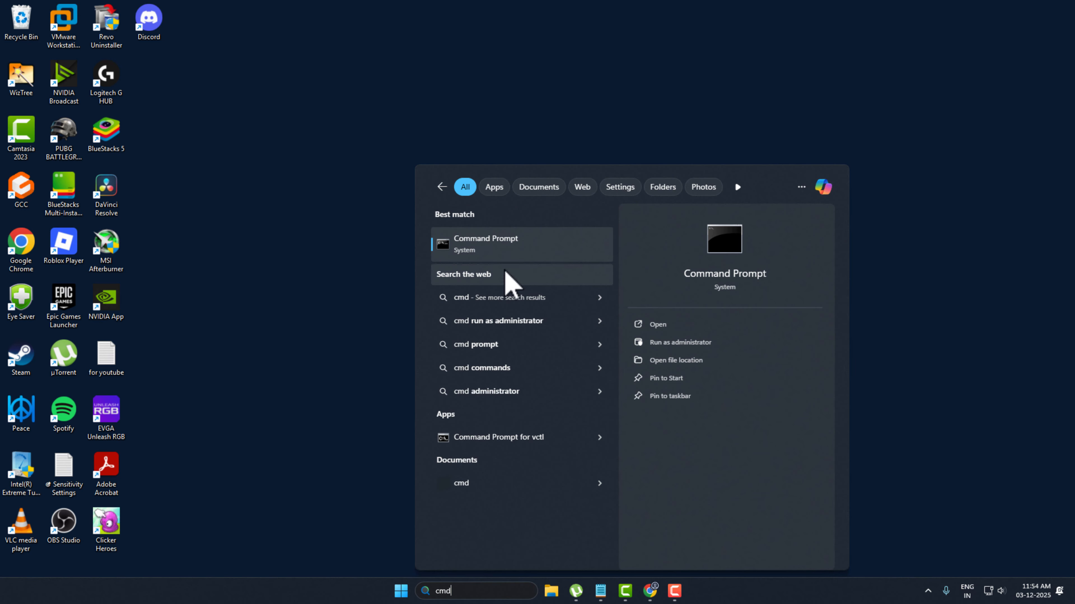
right_click(487, 249)
click(536, 265)
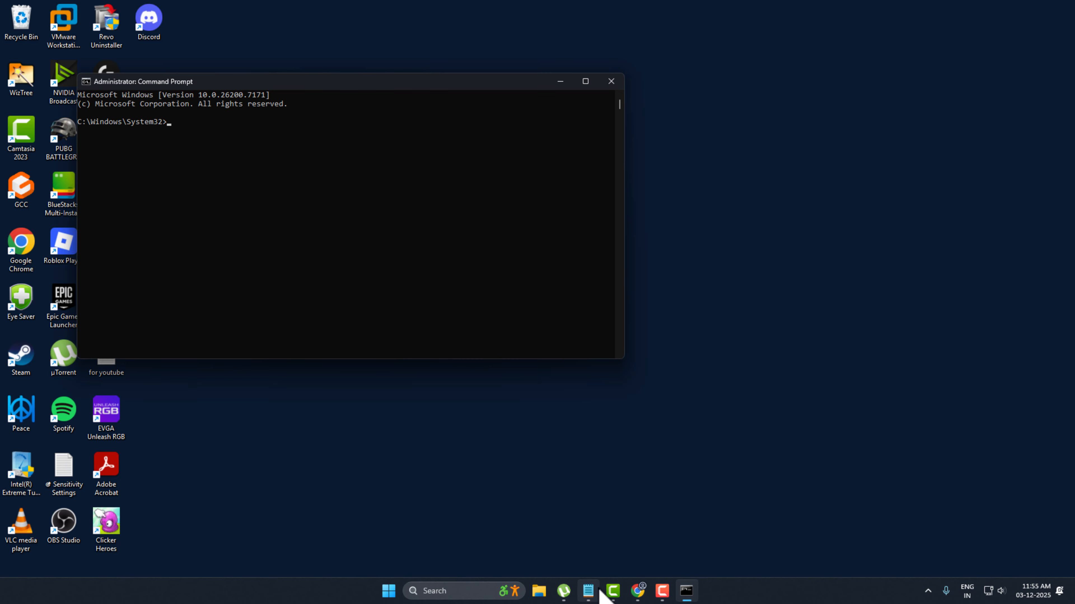
- Copy the ipconfig /flushdns command from for youtube.txt in Notepad and run it in Command Prompt
click(594, 589)
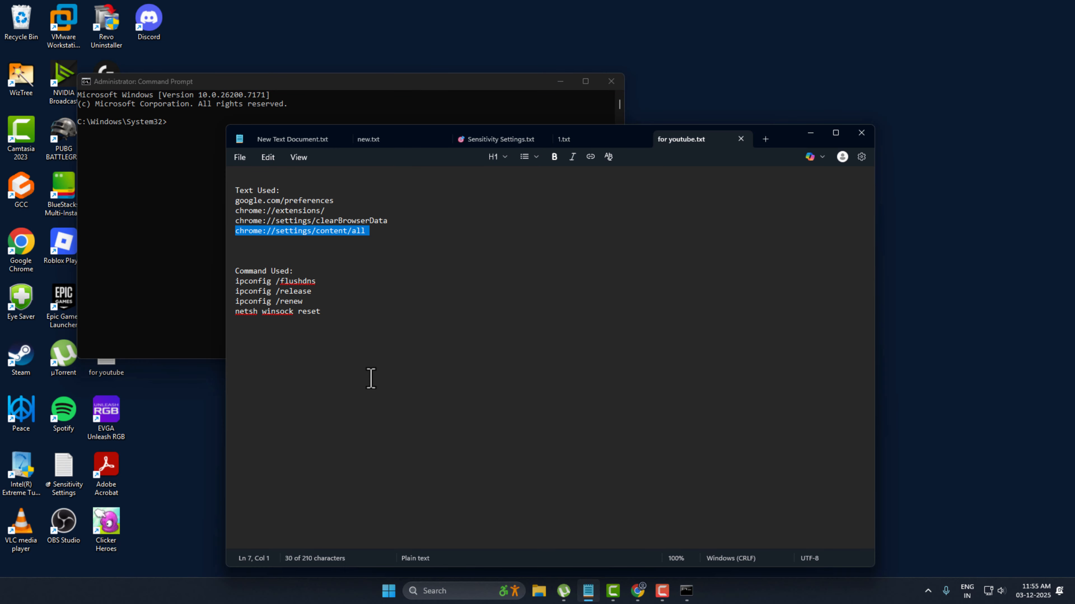
triple_click(337, 285)
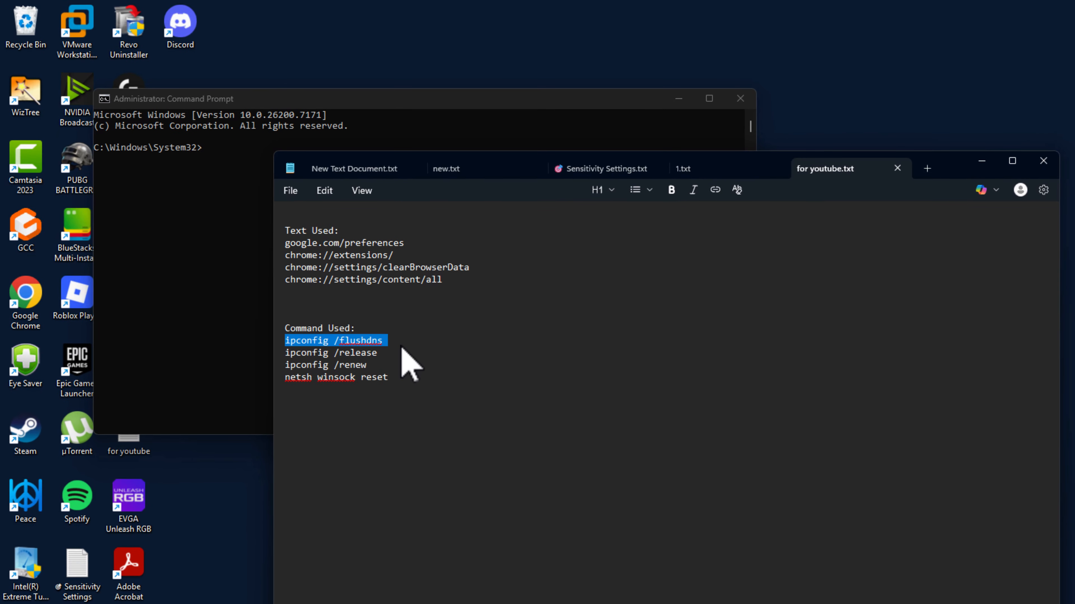
click(981, 161)
right_click(489, 113)
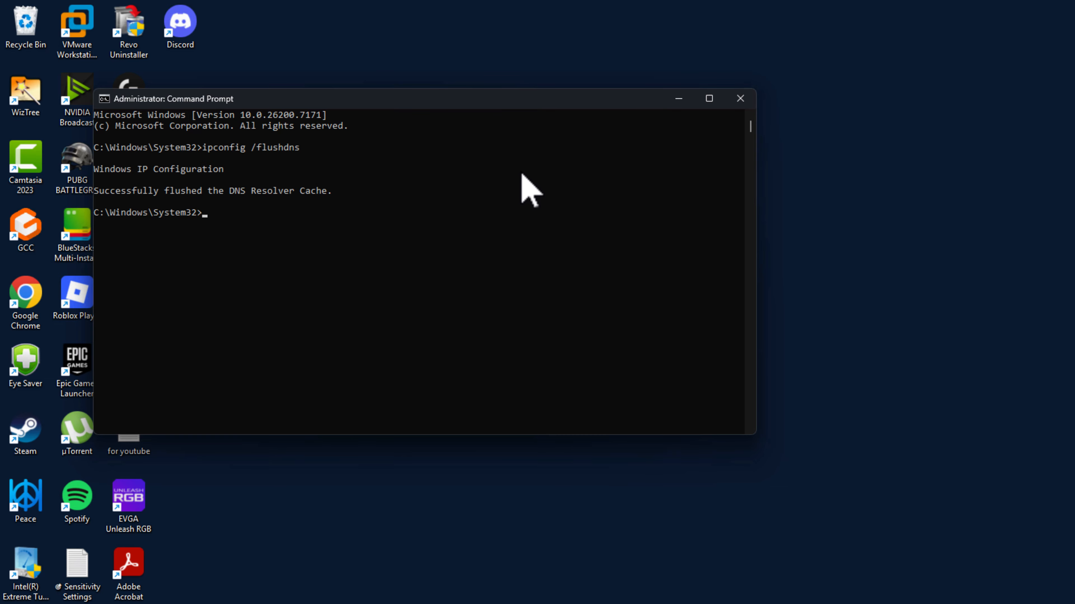
- Copy the ipconfig /release command from for youtube.txt in Notepad and run it in Command Prompt
click(706, 603)
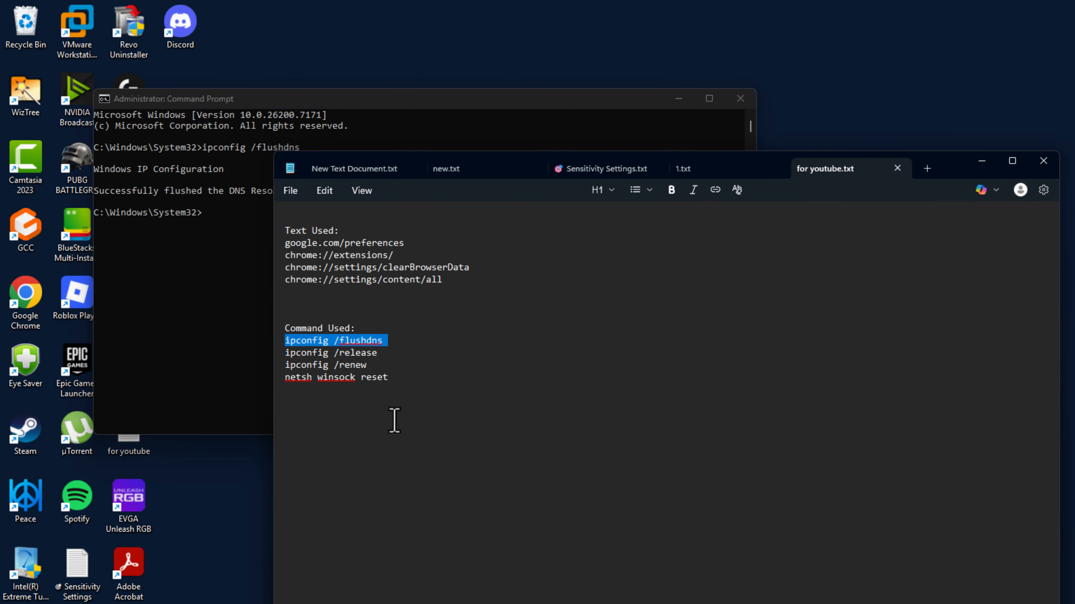
triple_click(381, 356)
click(981, 161)
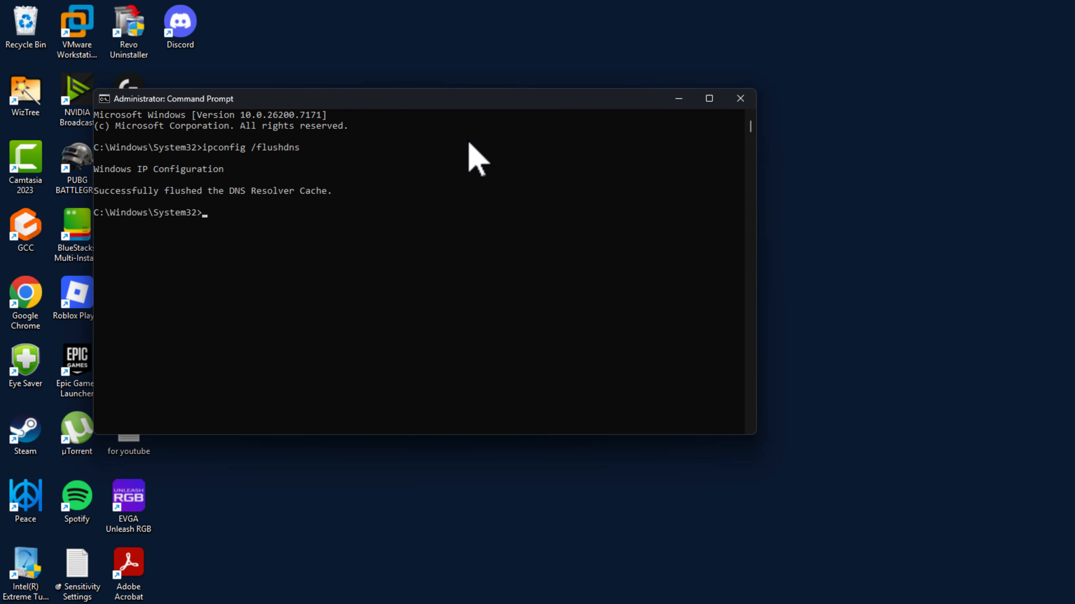
right_click(470, 158)
- Copy the ipconfig /renew command from for youtube.txt in Notepad and run it in Command Prompt
click(706, 603)
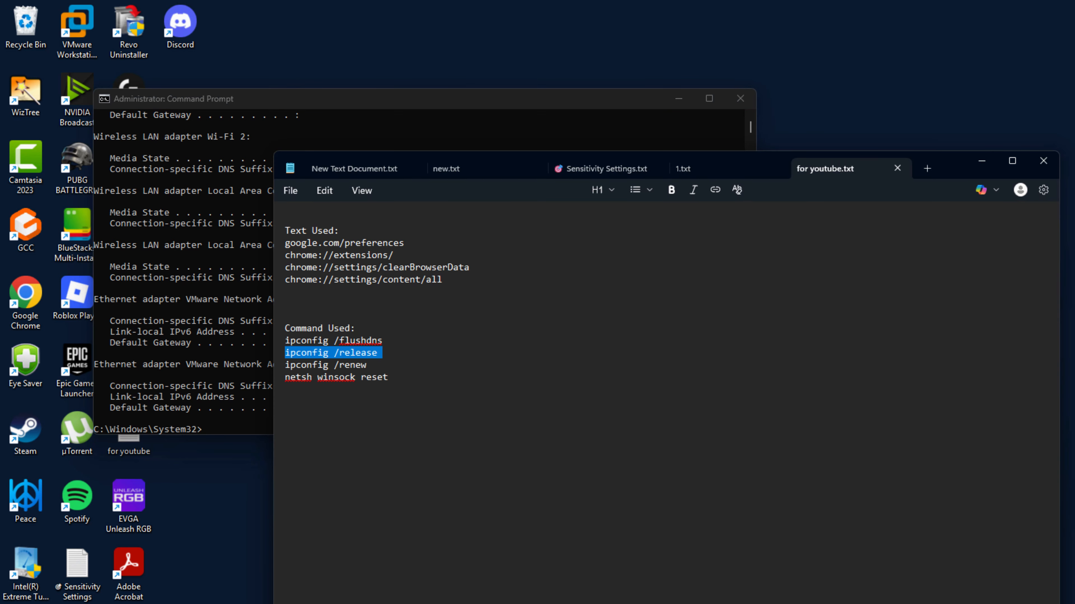
triple_click(389, 365)
click(981, 160)
right_click(413, 120)
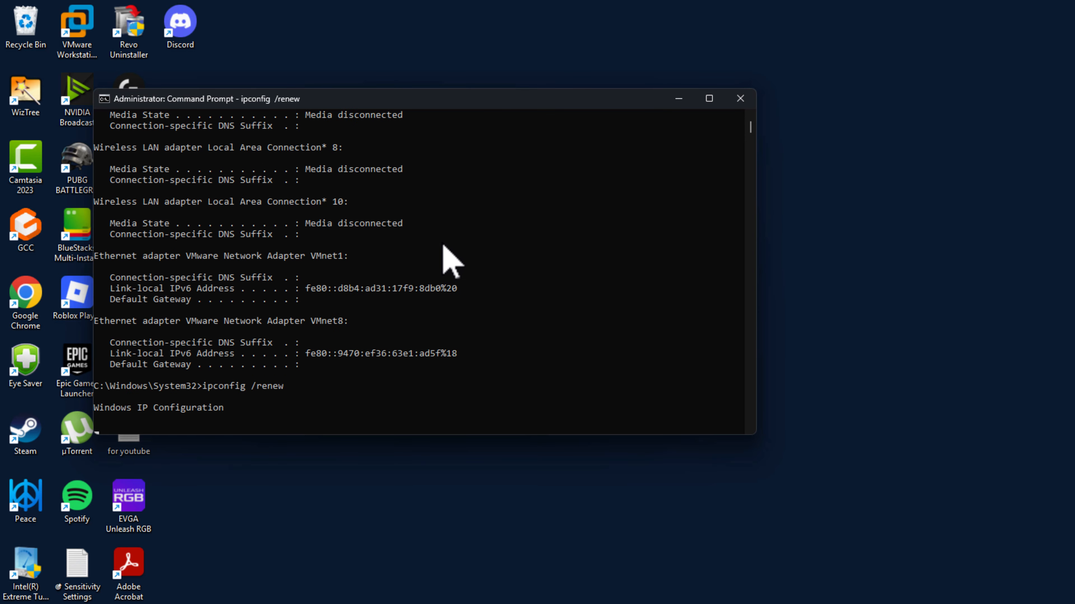
- Run the netsh winsock reset command copied from for youtube.txt in Command Prompt, and close the Command Prompt window
click(706, 603)
triple_click(420, 380)
key(ctrl+c)
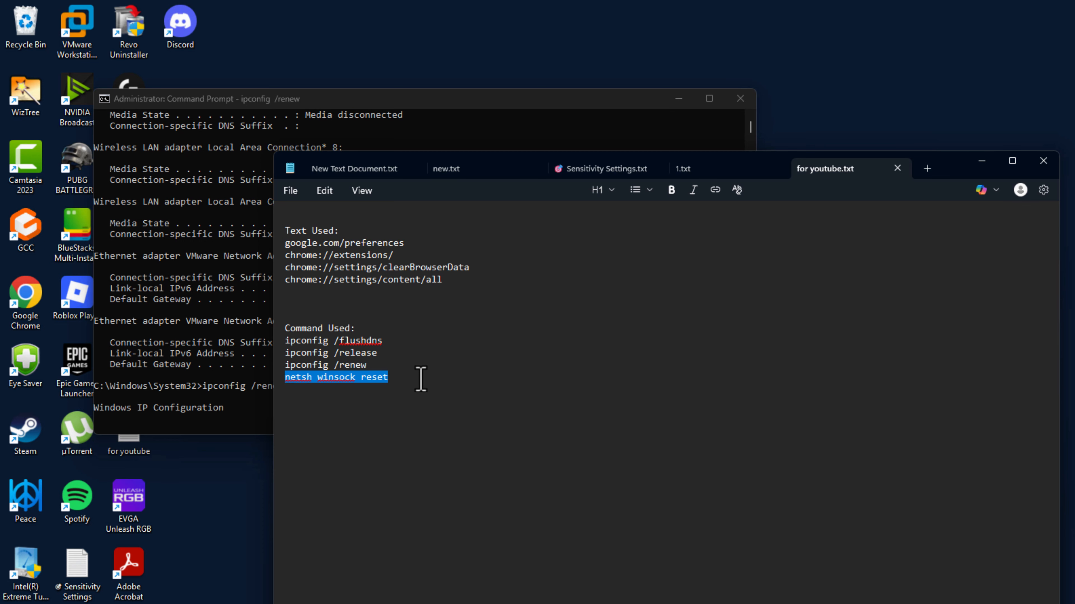
click(470, 374)
click(982, 161)
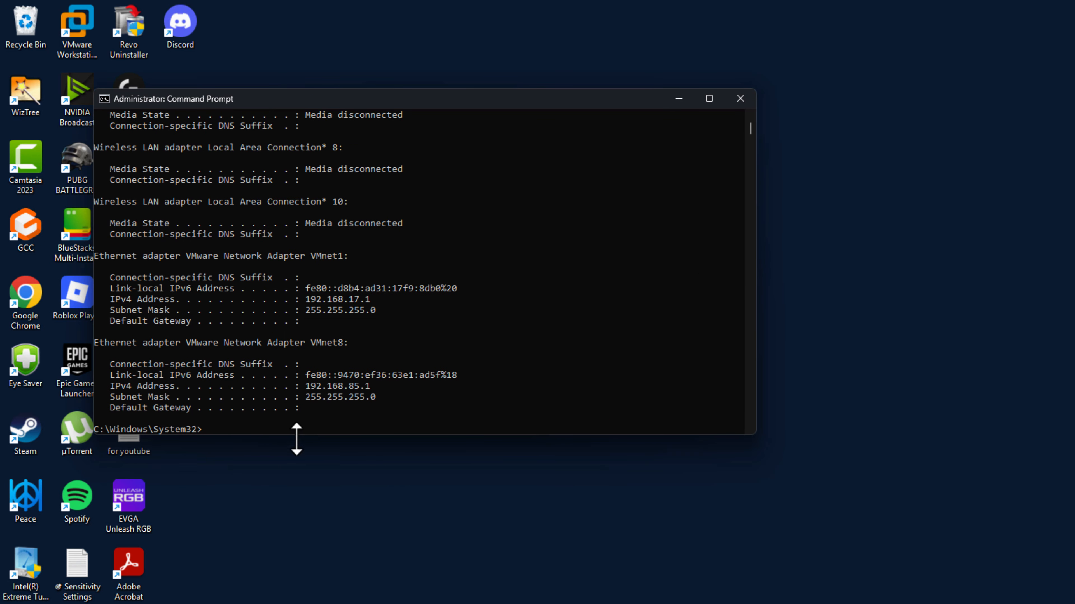
key(ctrl+v)
key(Return)
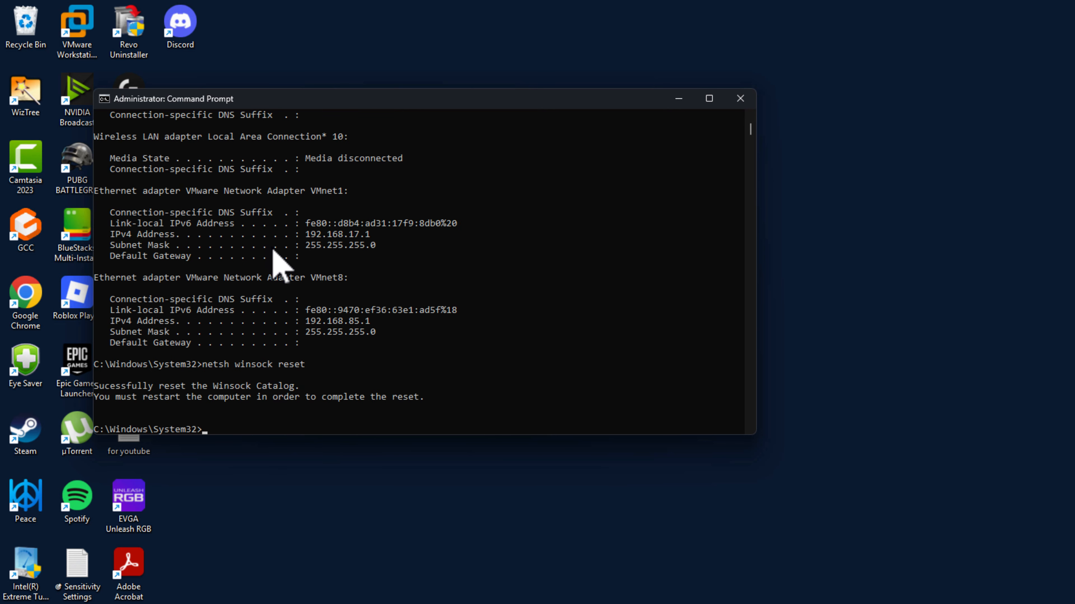
click(740, 98)
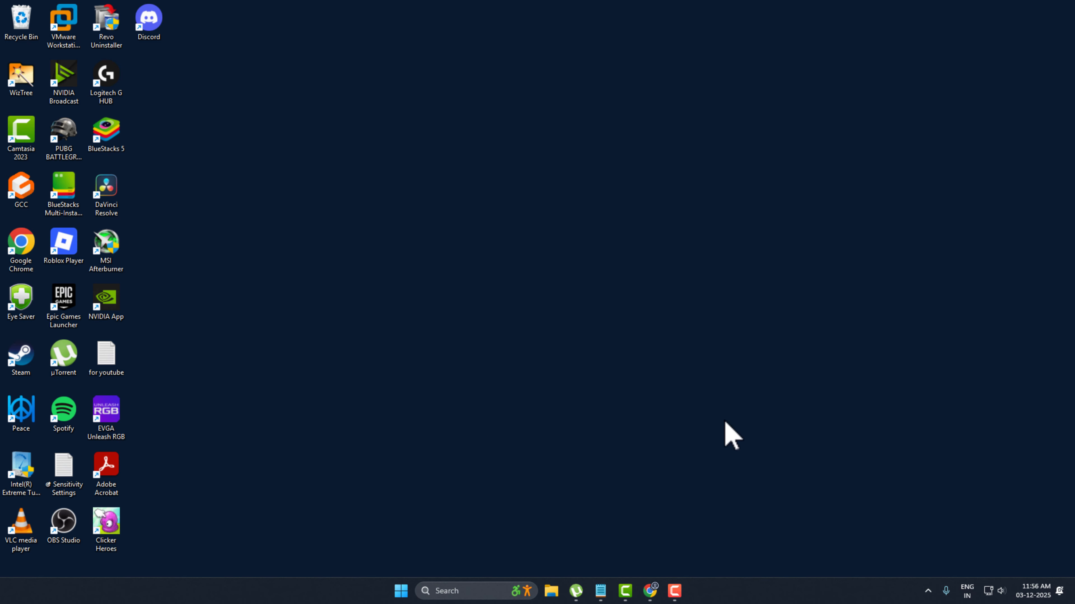
- Switch to Chrome and open its Settings page
click(650, 591)
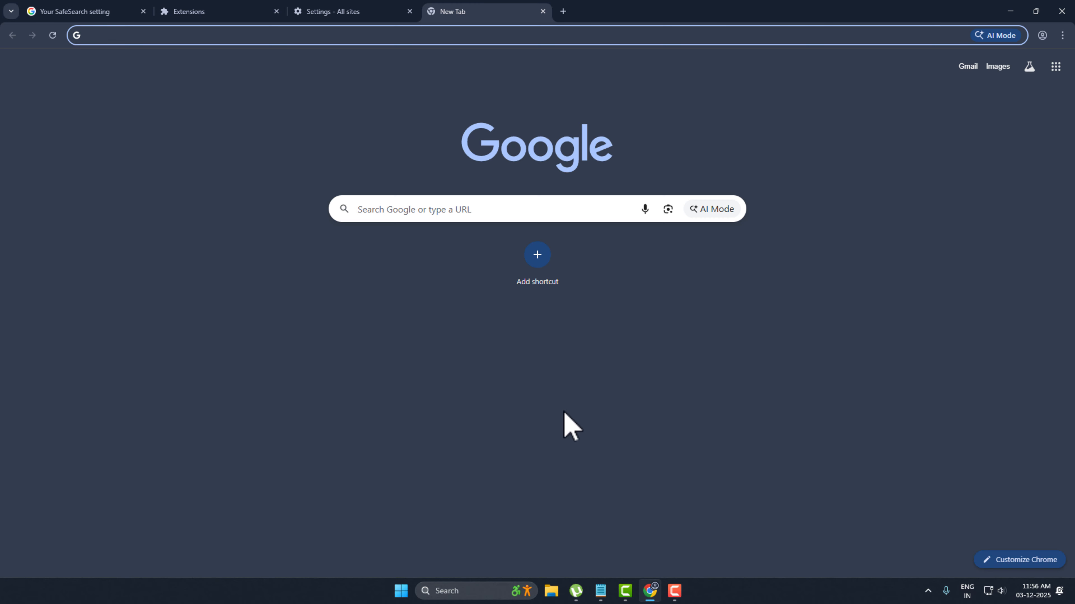
click(600, 591)
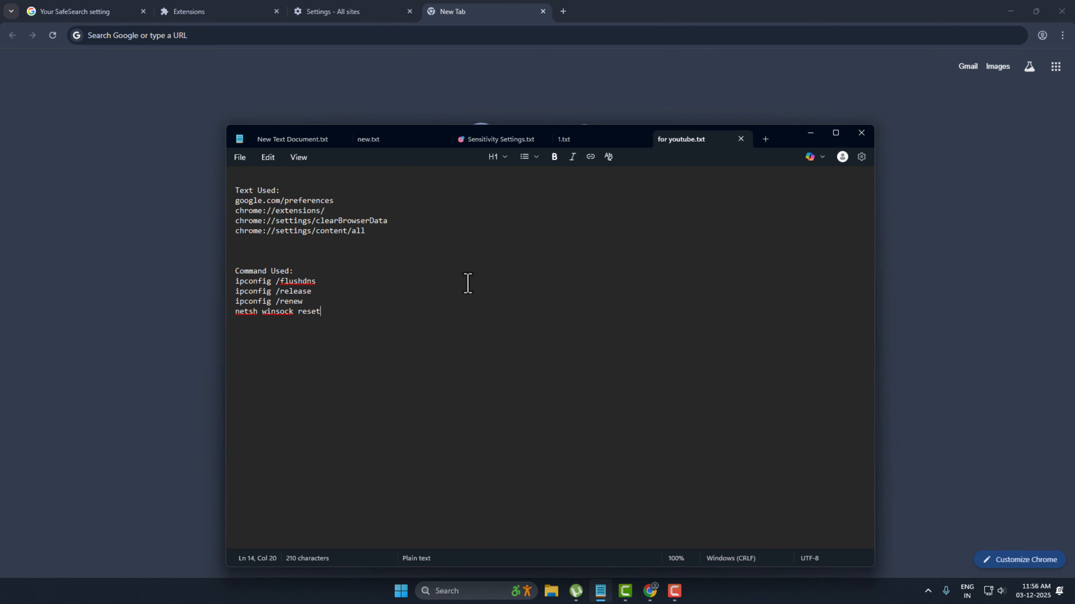
click(811, 133)
click(1062, 35)
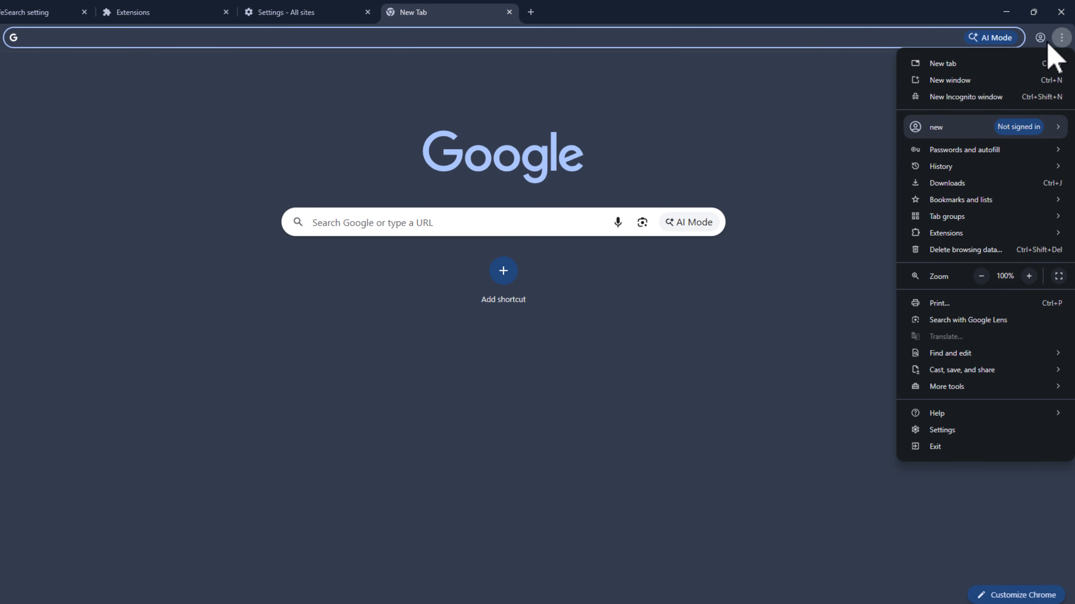
click(940, 431)
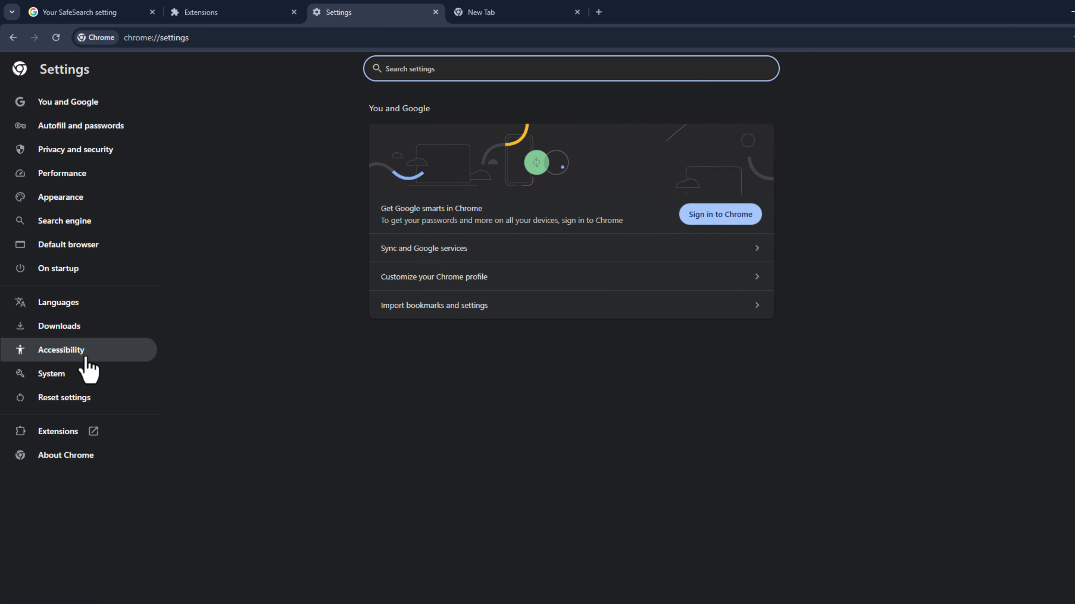
- Restore Chrome's settings to their original defaults and minimize the browser window
click(85, 400)
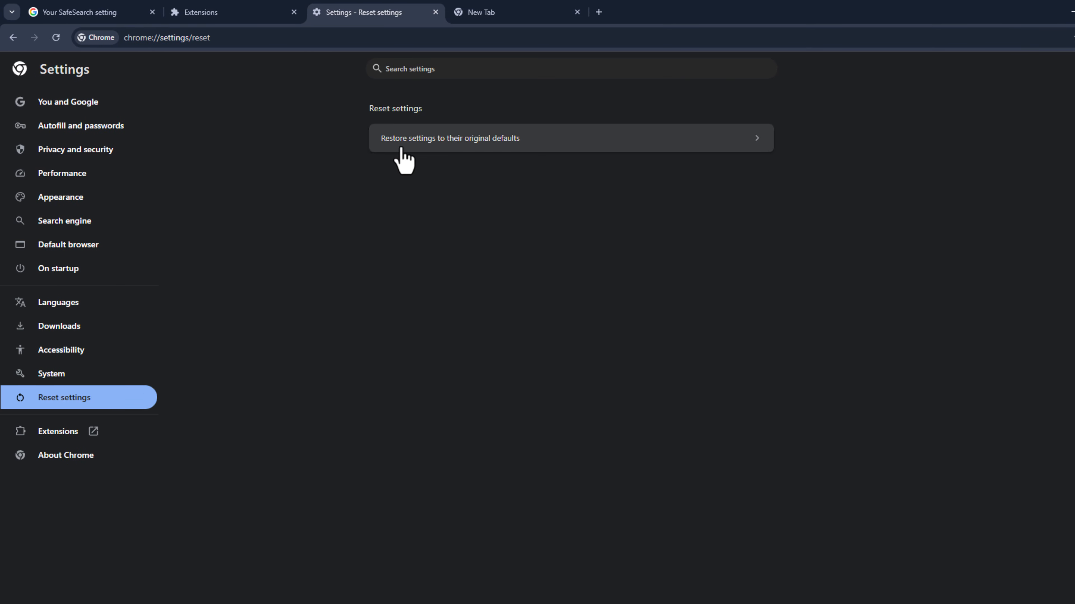
click(521, 144)
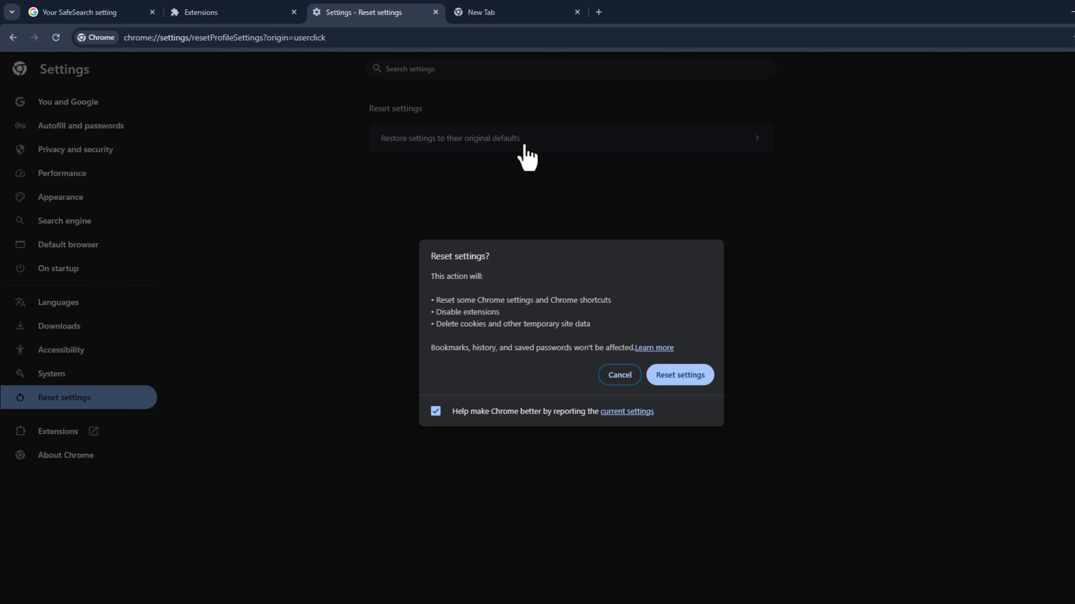
click(692, 381)
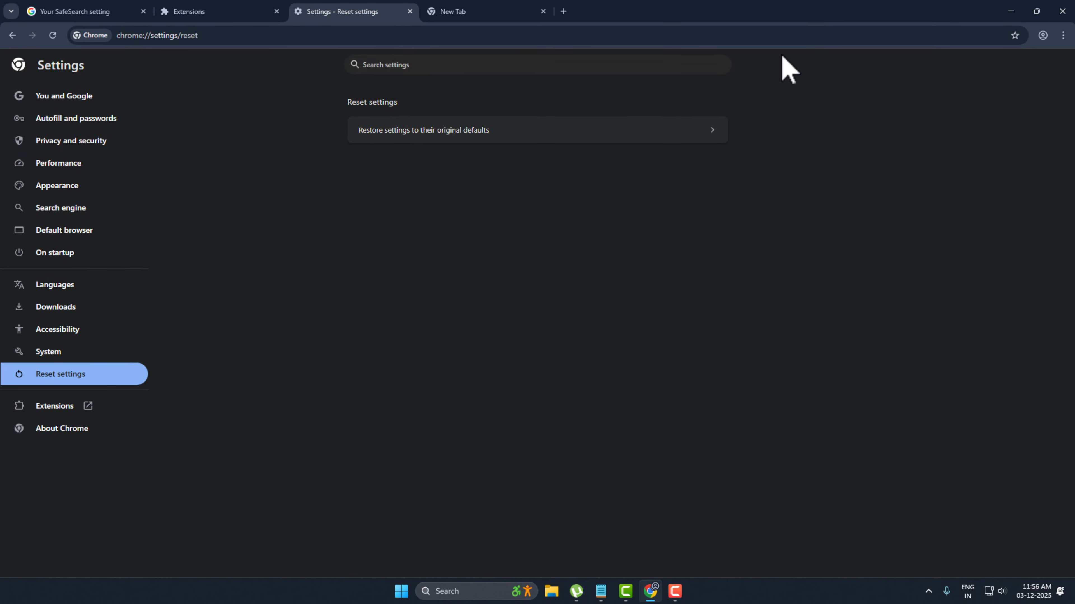
click(1010, 12)
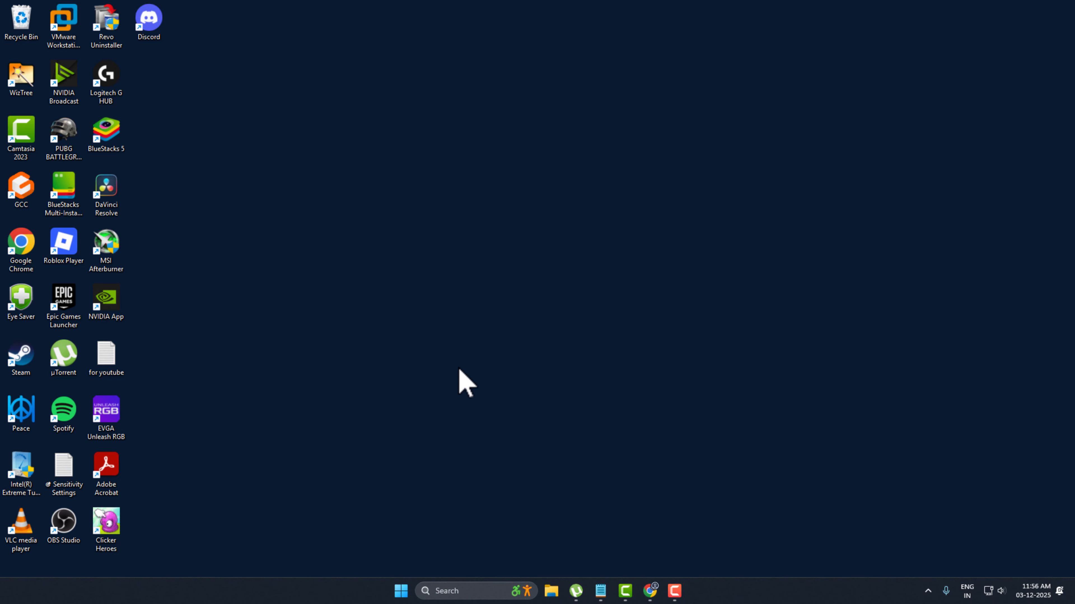